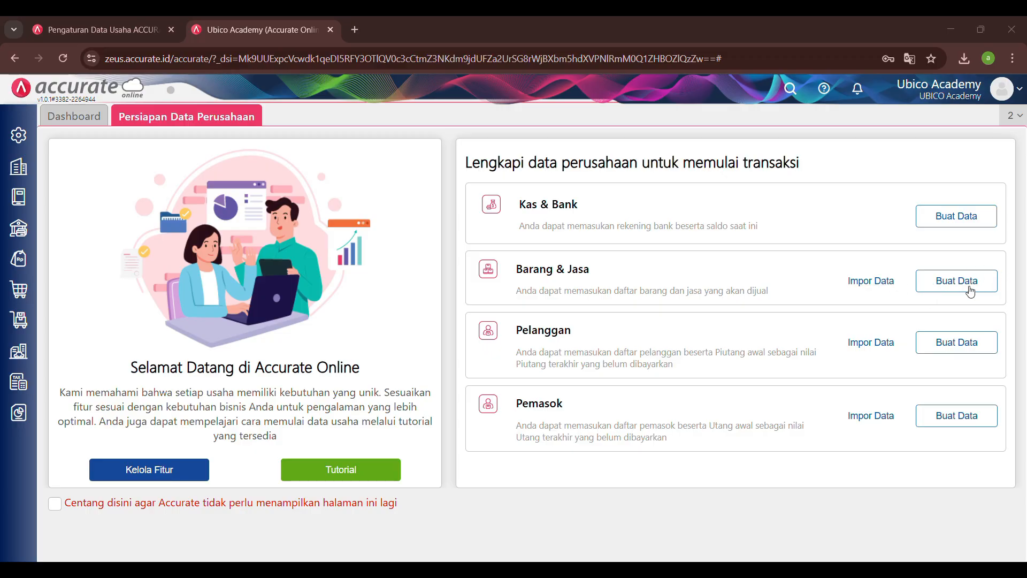
Step: Start a new Barang & Jasa record, view the Jenis Barang options and turn off automatic numbering for Kode Barang
{"action": "left_click", "coordinate": [938, 288]}
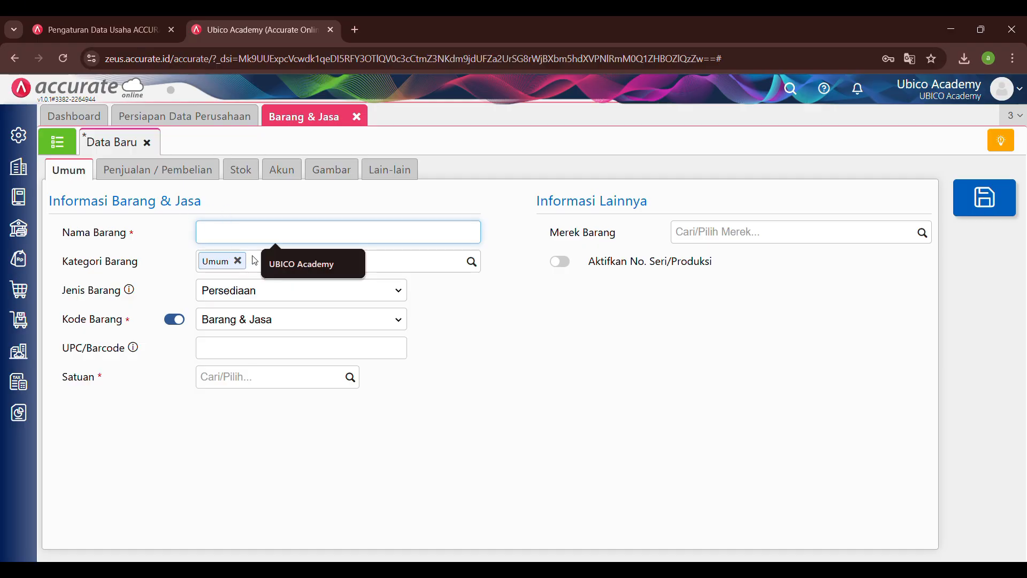
{"action": "left_click", "coordinate": [274, 293]}
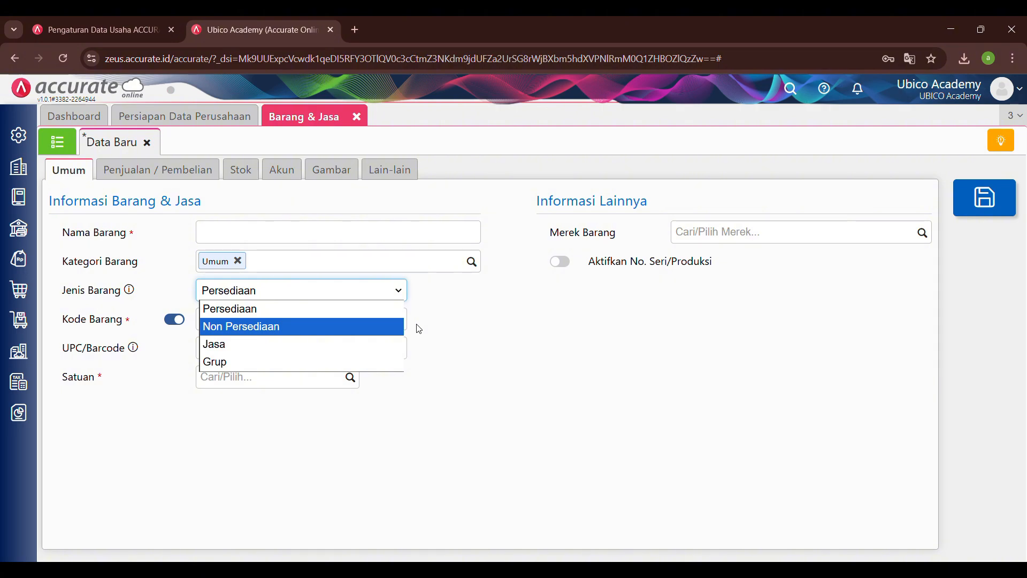
{"action": "left_click", "coordinate": [418, 329]}
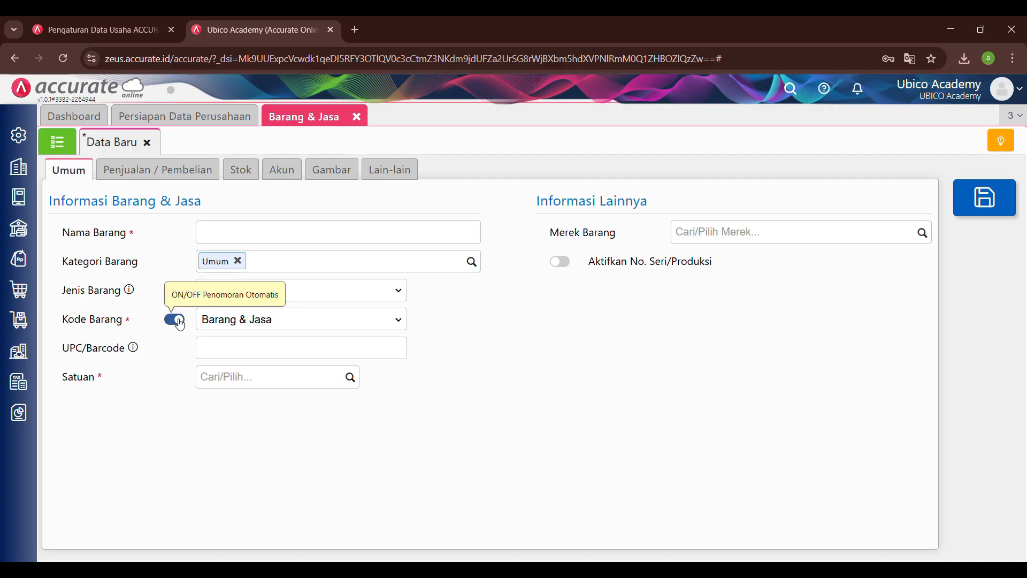
{"action": "left_click", "coordinate": [176, 321]}
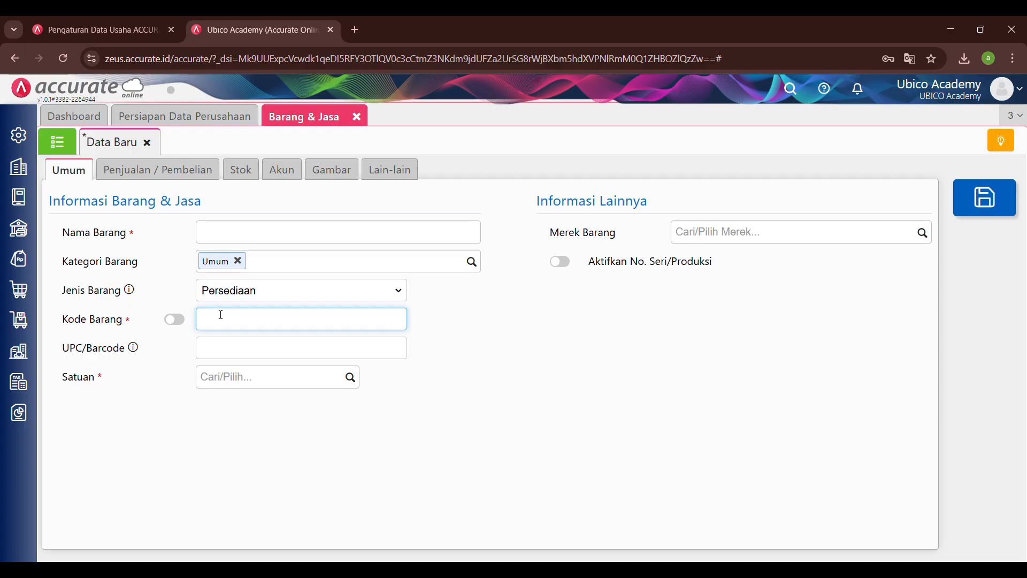
Step: Create Kg as a new unit and assign it as the item's Satuan
{"action": "left_click", "coordinate": [351, 379]}
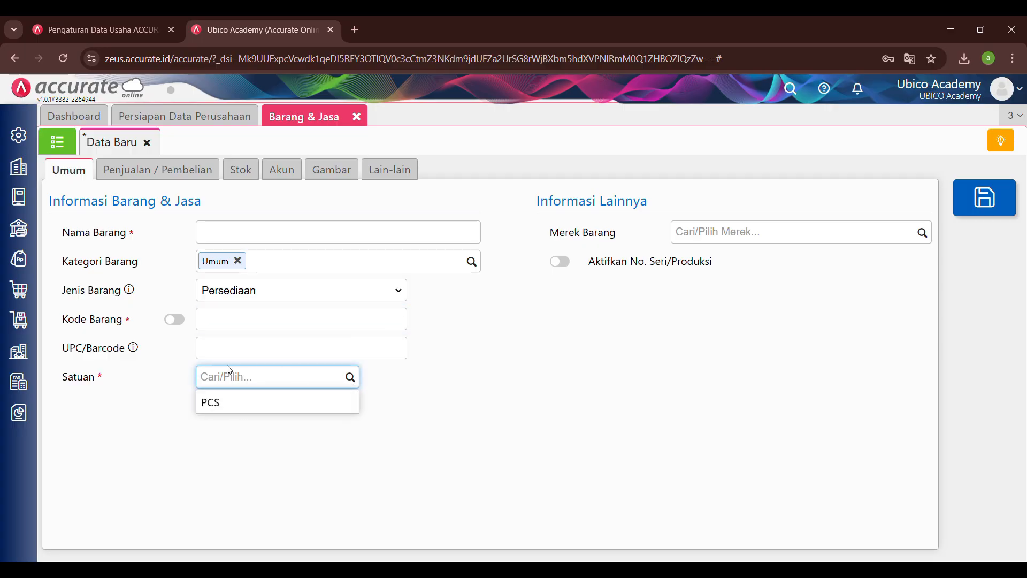
{"action": "type", "text": "Kg"}
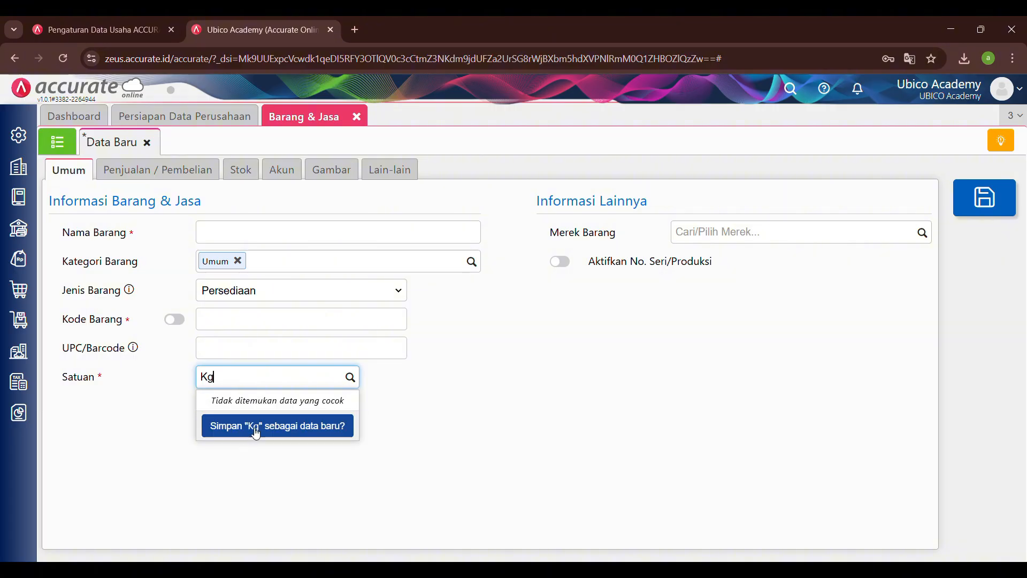
{"action": "left_click", "coordinate": [256, 428]}
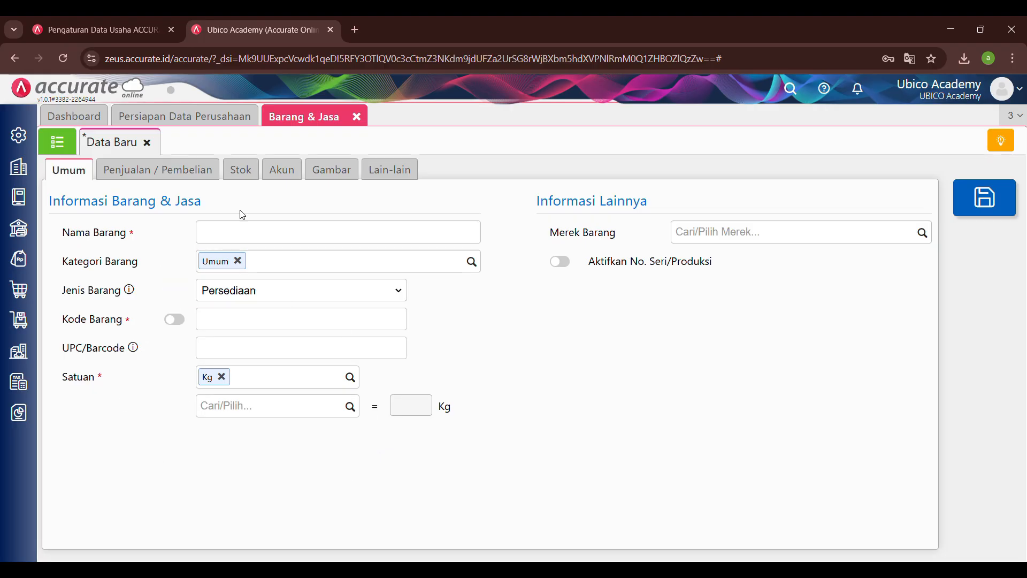
Step: Look through the item's sales and purchase fields, including default selling price, minimum sale, main supplier, purchase price and minimum stock limit
{"action": "left_click", "coordinate": [188, 167]}
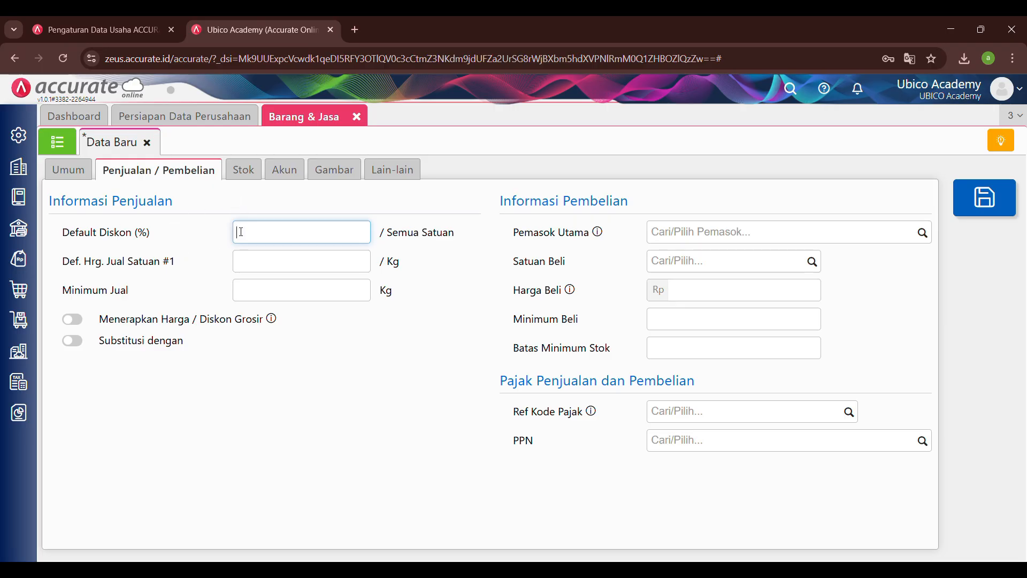
{"action": "left_click", "coordinate": [252, 264]}
{"action": "left_click", "coordinate": [293, 290]}
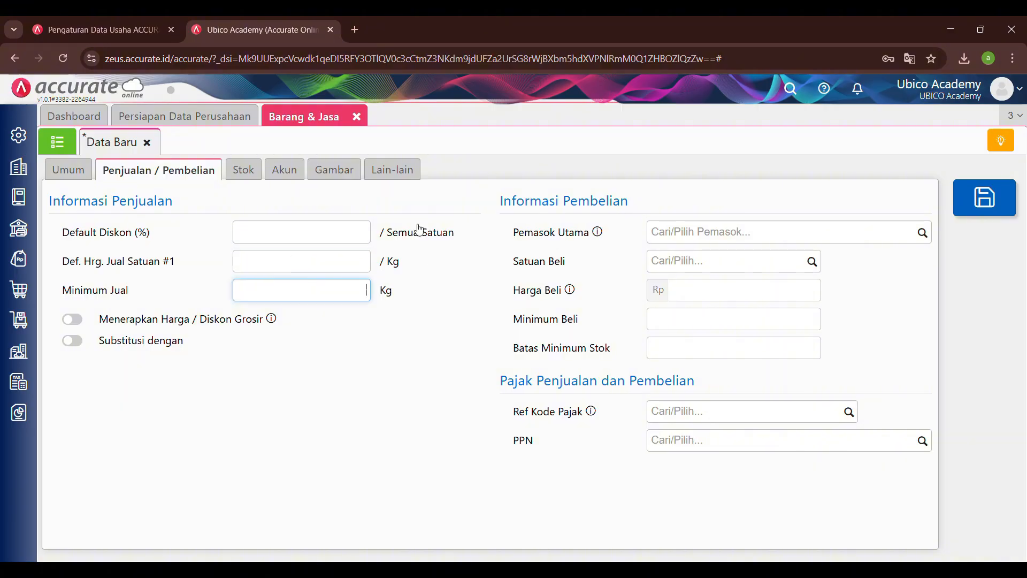
{"action": "left_click", "coordinate": [654, 227]}
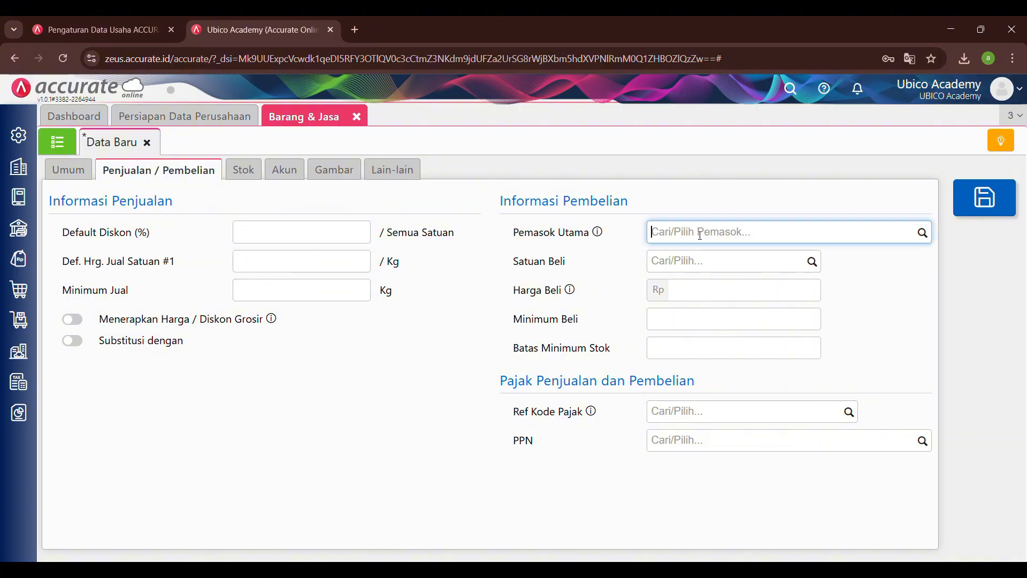
{"action": "left_click", "coordinate": [923, 232]}
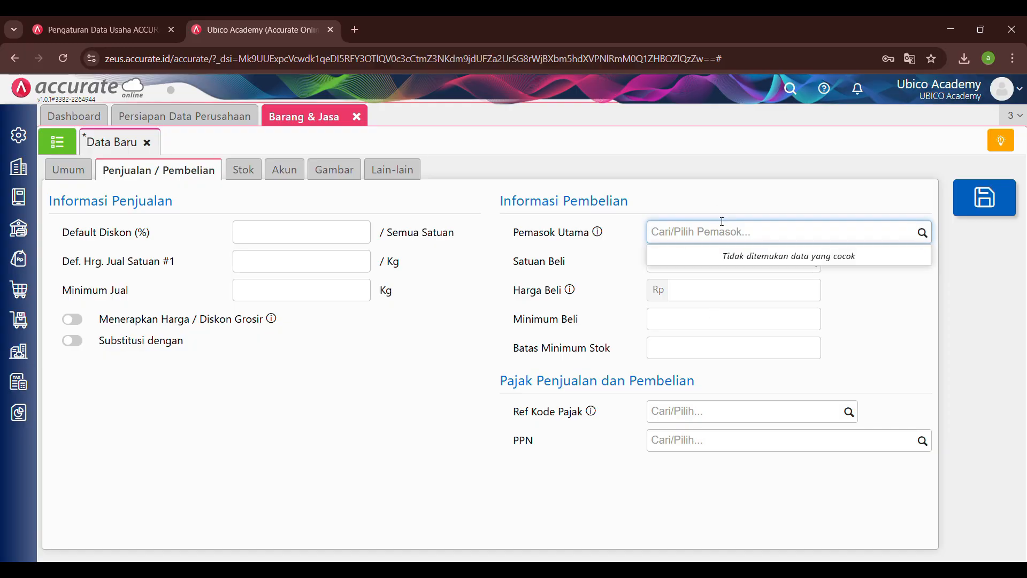
{"action": "left_click", "coordinate": [765, 260]}
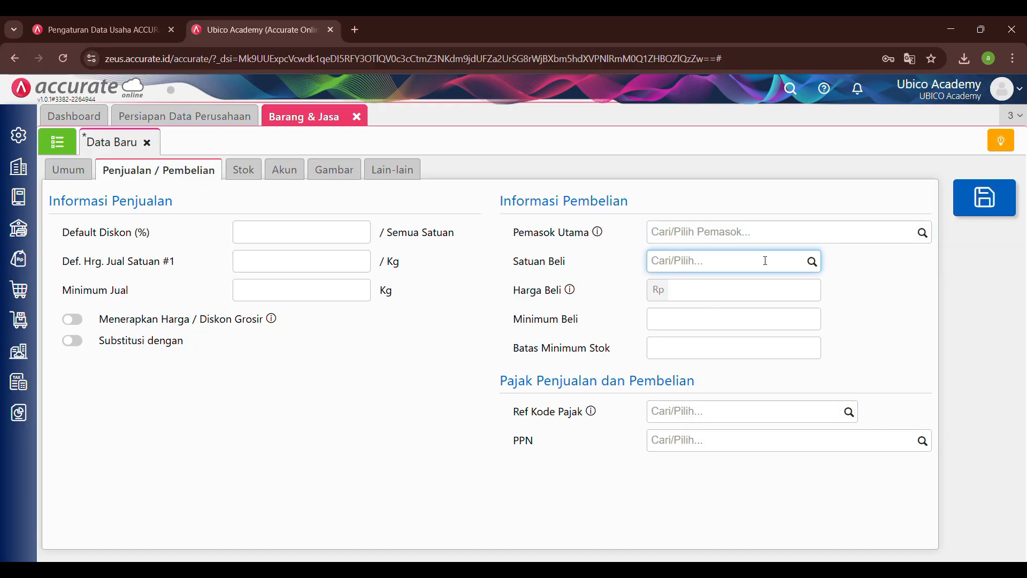
{"action": "left_click", "coordinate": [733, 297]}
{"action": "left_click", "coordinate": [714, 320]}
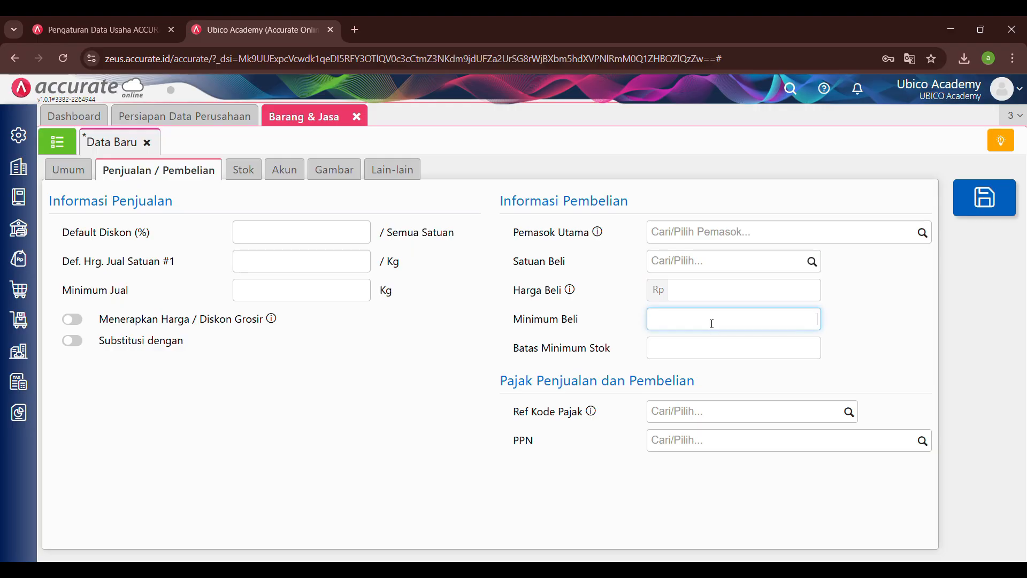
{"action": "left_click", "coordinate": [688, 356]}
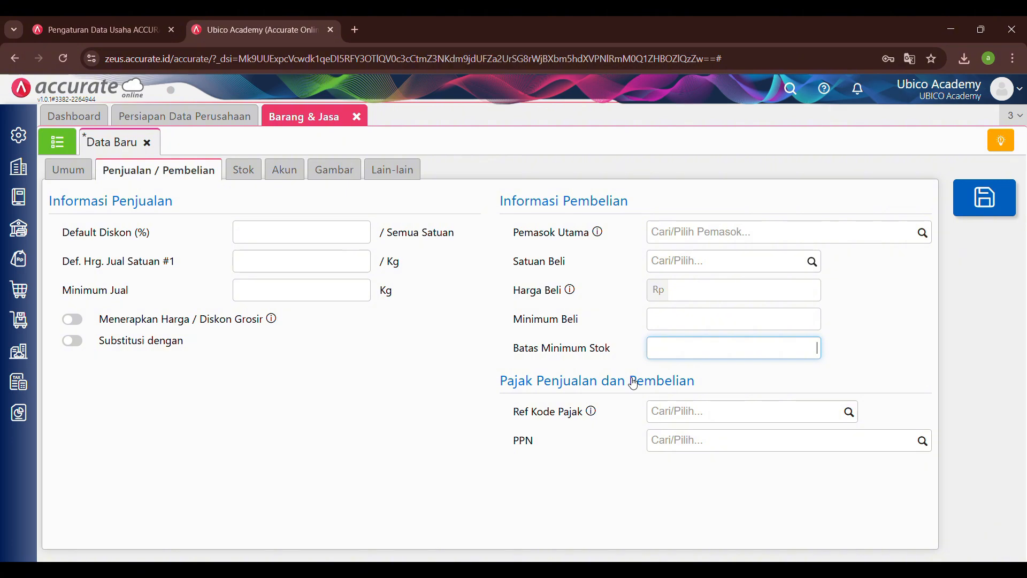
Step: Review the item's default accounts and check which other accounts are available for Persediaan
{"action": "left_click", "coordinate": [291, 168]}
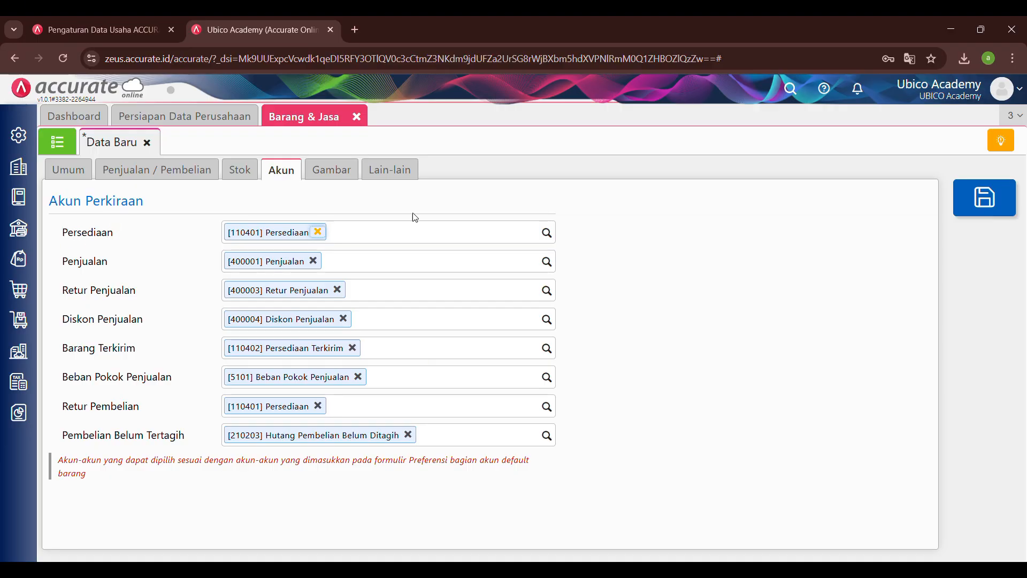
{"action": "left_click", "coordinate": [545, 234]}
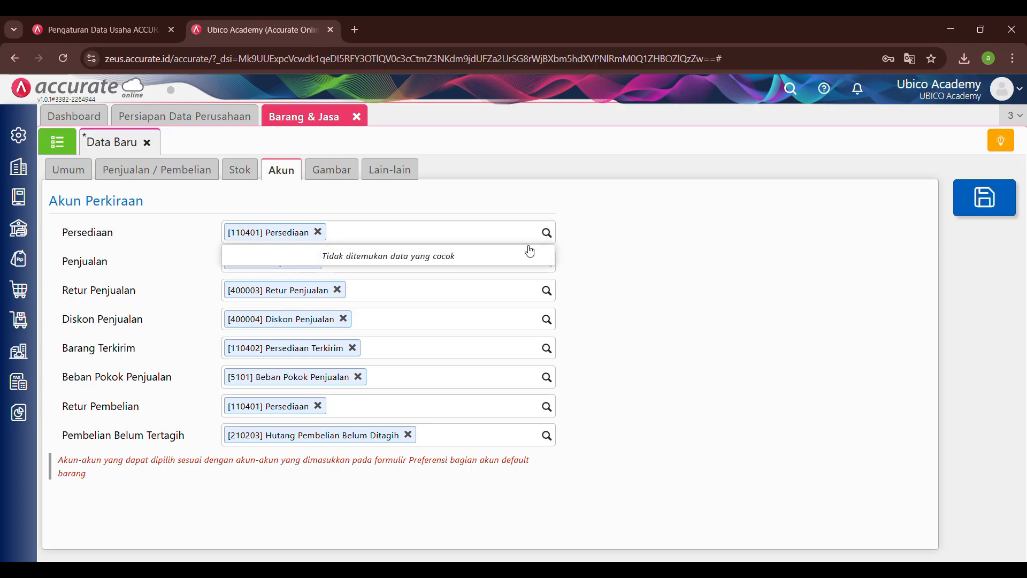
{"action": "left_click", "coordinate": [679, 221]}
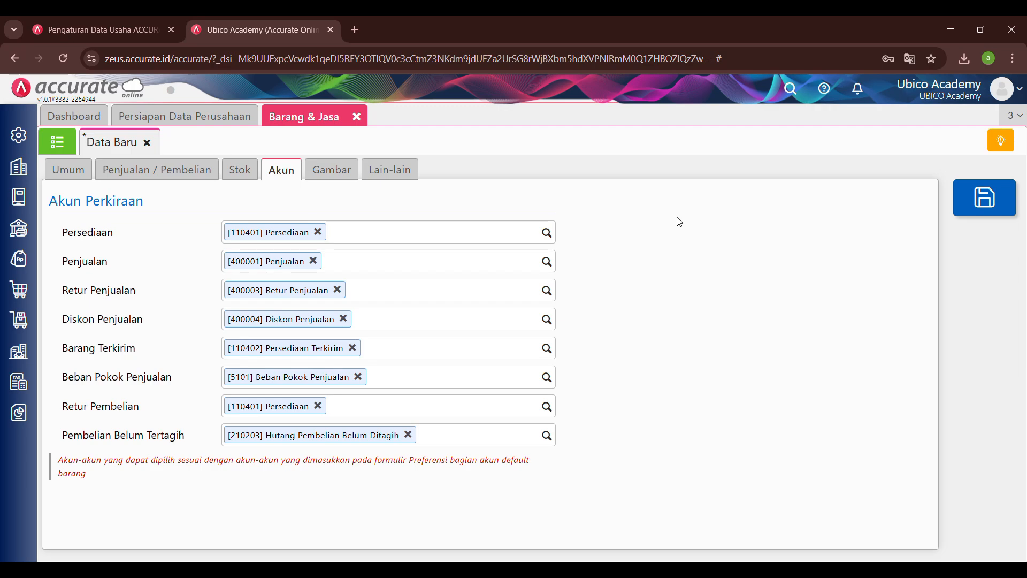
Step: View the item's image section and its notes, dimension and weight fields
{"action": "left_click", "coordinate": [347, 178]}
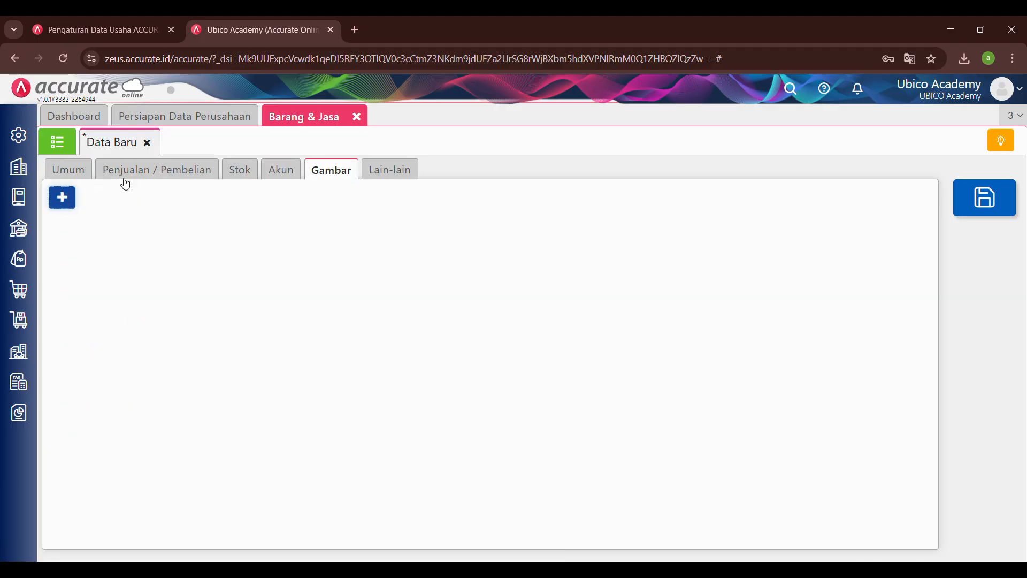
{"action": "left_click", "coordinate": [406, 182]}
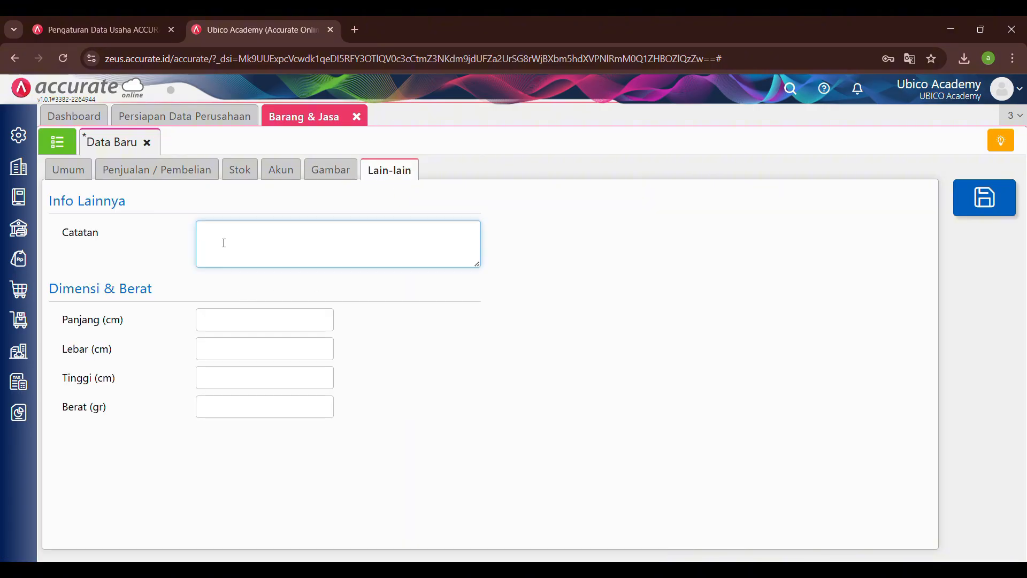
{"action": "left_click", "coordinate": [230, 319]}
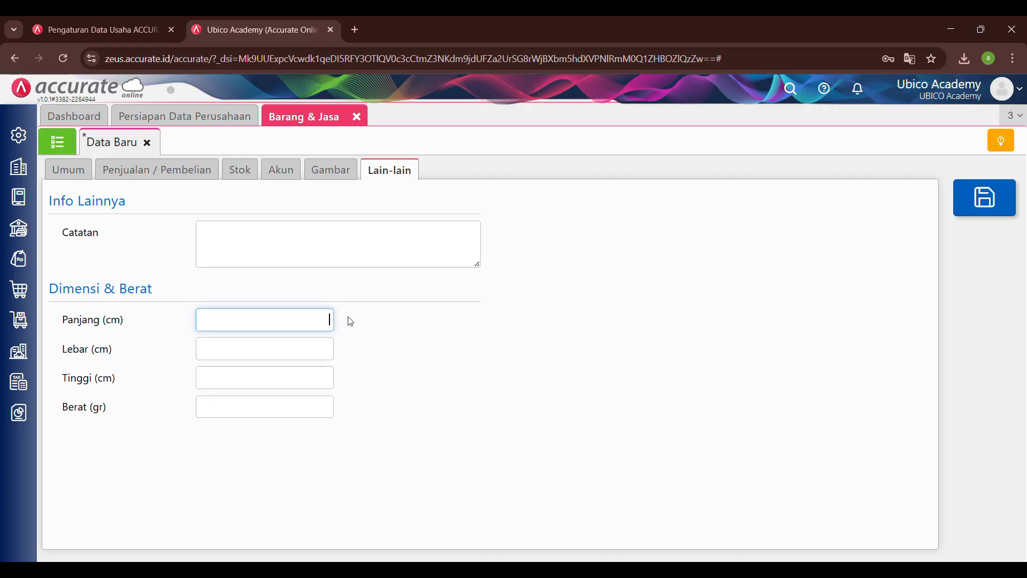
Step: Close the unsaved new item record and discard its changes
{"action": "left_click", "coordinate": [51, 151]}
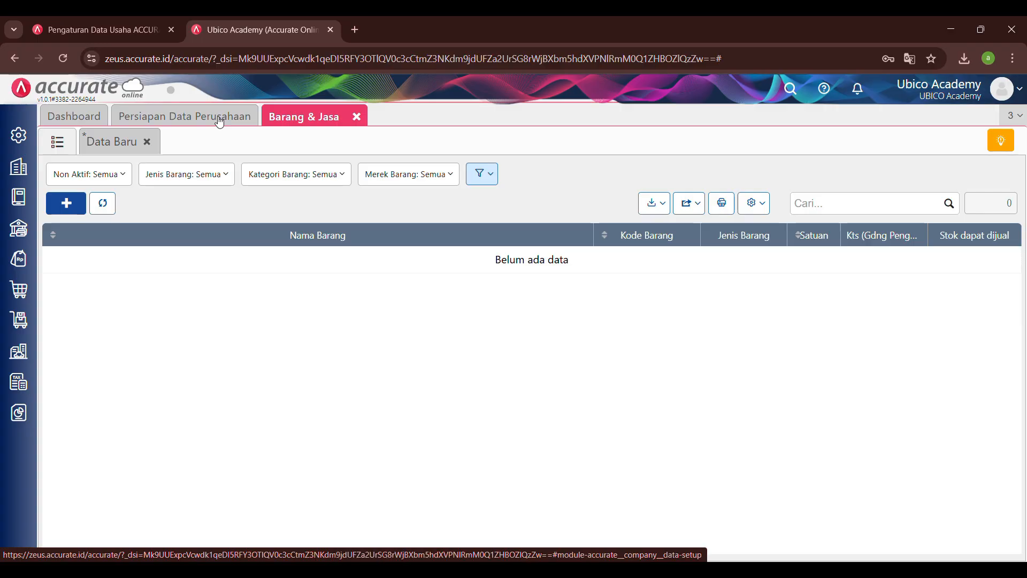
{"action": "left_click", "coordinate": [121, 142]}
{"action": "left_click", "coordinate": [147, 143]}
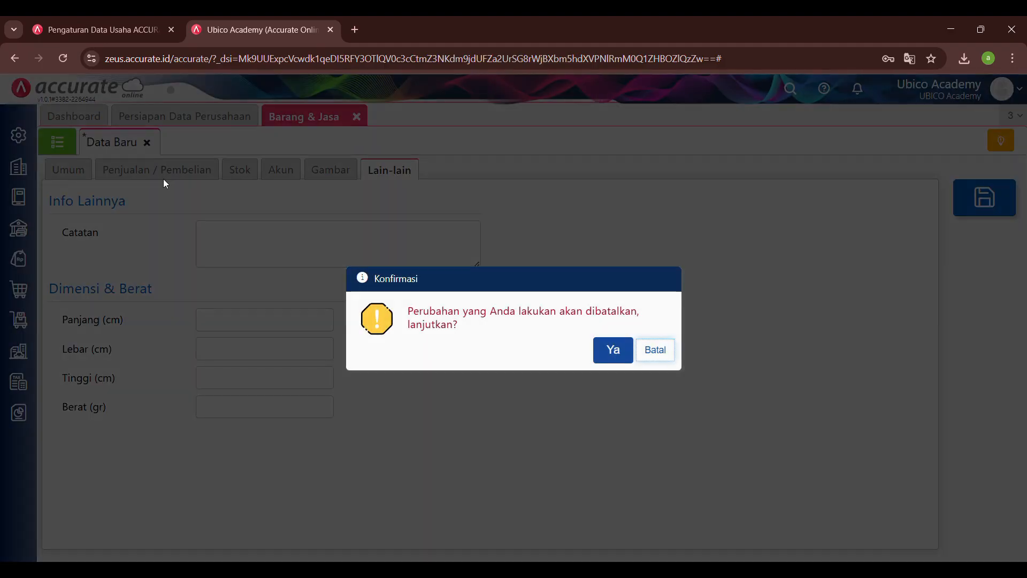
{"action": "left_click", "coordinate": [622, 358]}
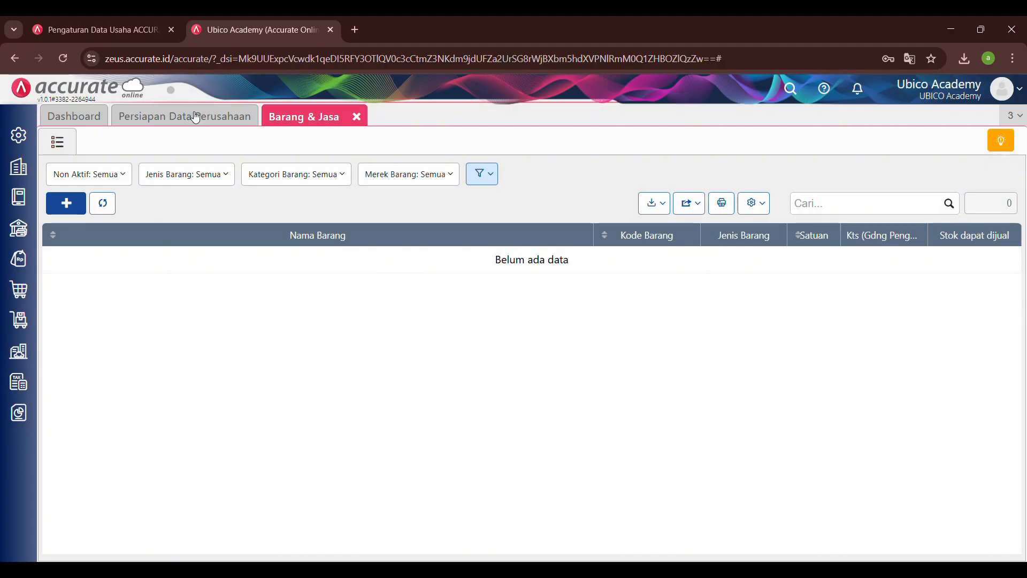
Step: Open the Barang & Jasa import from Persiapan Data Perusahaan and download its sample Excel file
{"action": "left_click", "coordinate": [208, 122]}
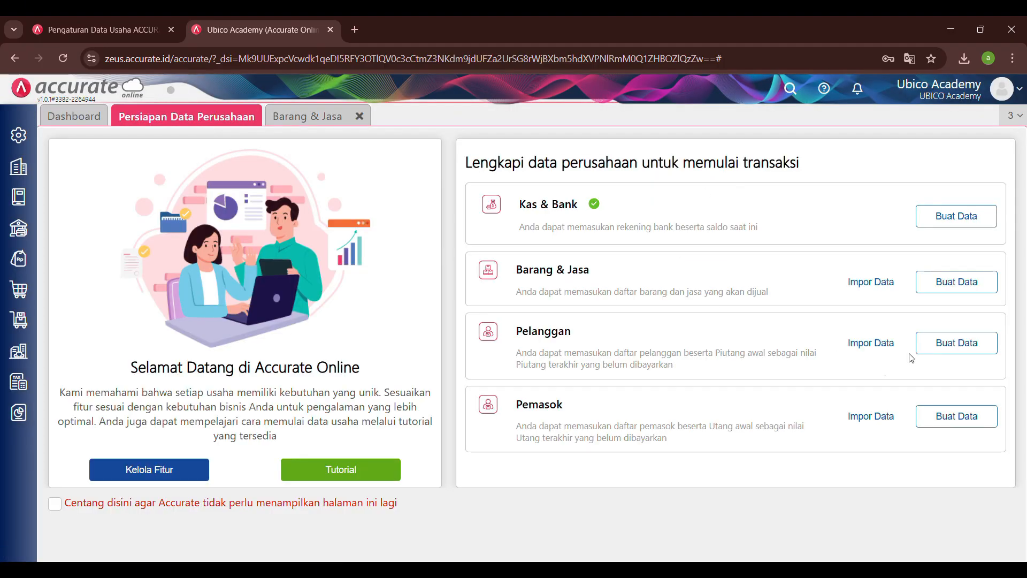
{"action": "left_click", "coordinate": [873, 284]}
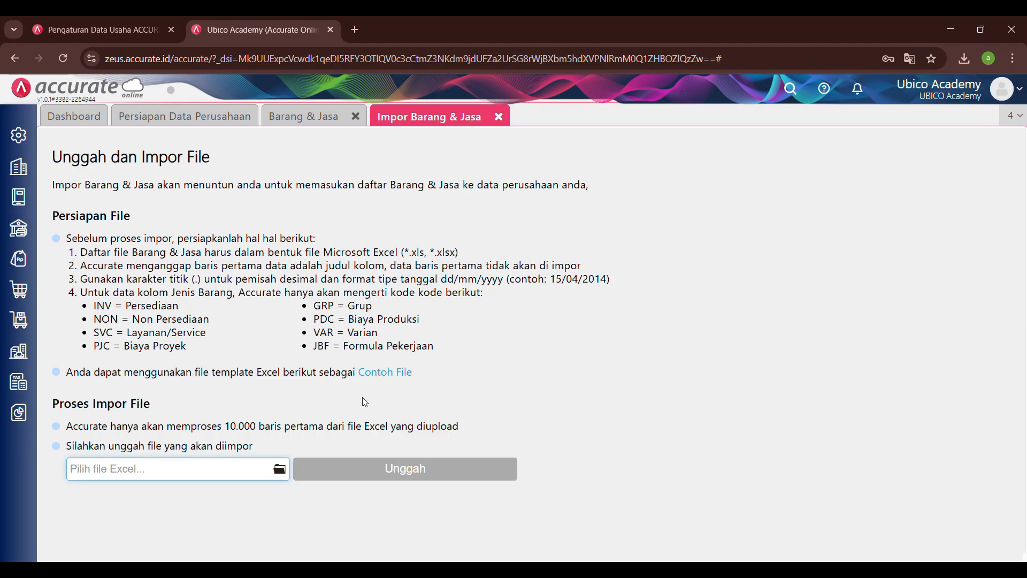
{"action": "left_click", "coordinate": [381, 376]}
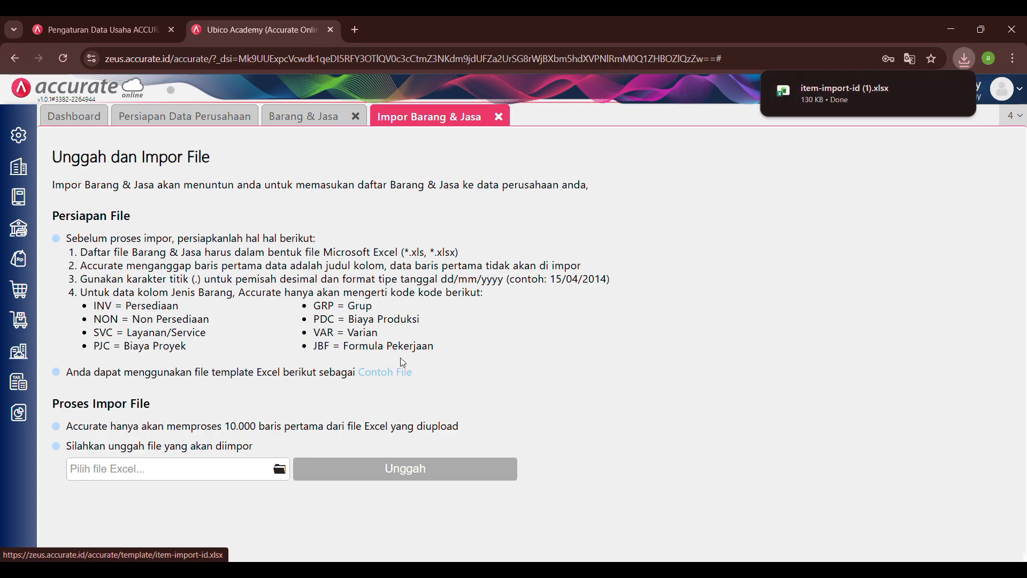
Step: Open the downloaded item-import-id (1).xlsx in Excel and enable editing
{"action": "left_click", "coordinate": [841, 88]}
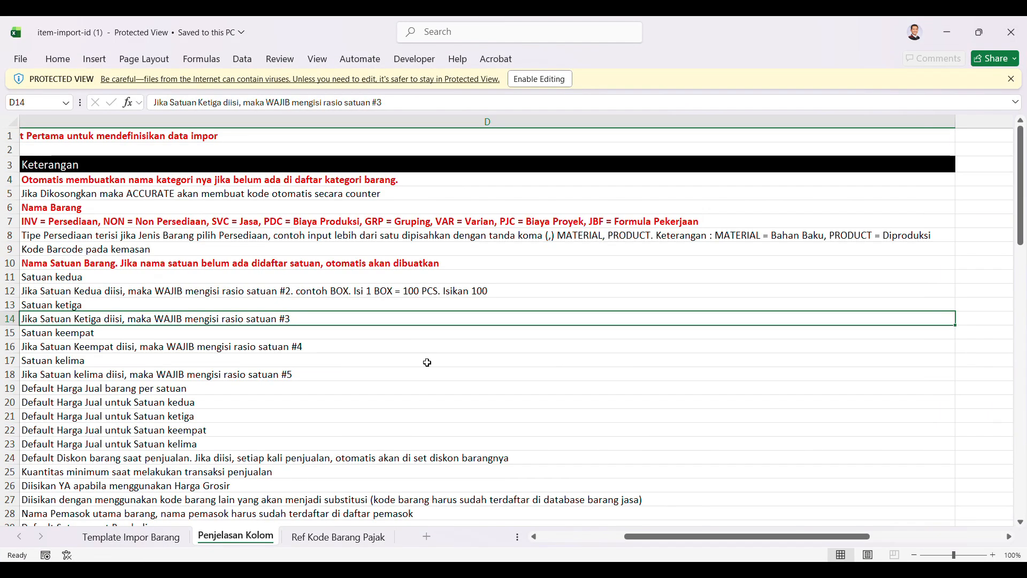
{"action": "left_click", "coordinate": [545, 80]}
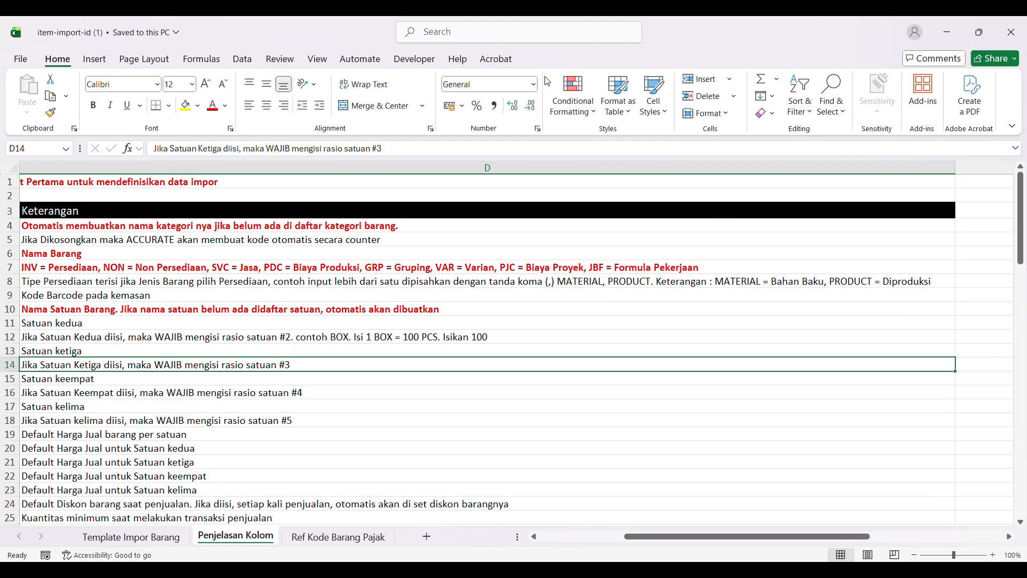
{"action": "left_click", "coordinate": [332, 393]}
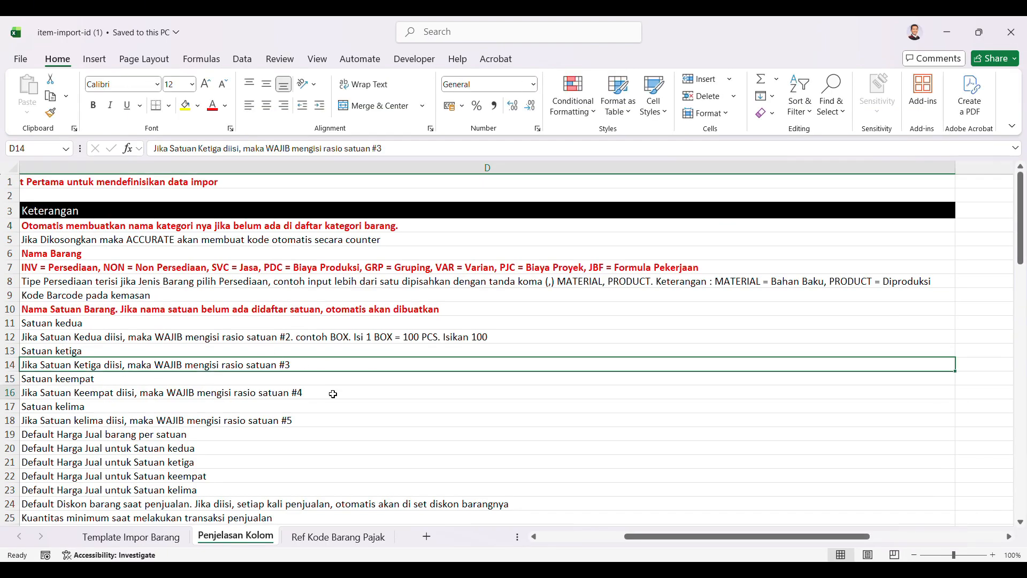
Step: Look through the workbook's Template Impor Barang, Penjelasan Kolom and Ref Kode Barang Pajak sheets
{"action": "left_click", "coordinate": [150, 543]}
{"action": "left_click", "coordinate": [233, 541]}
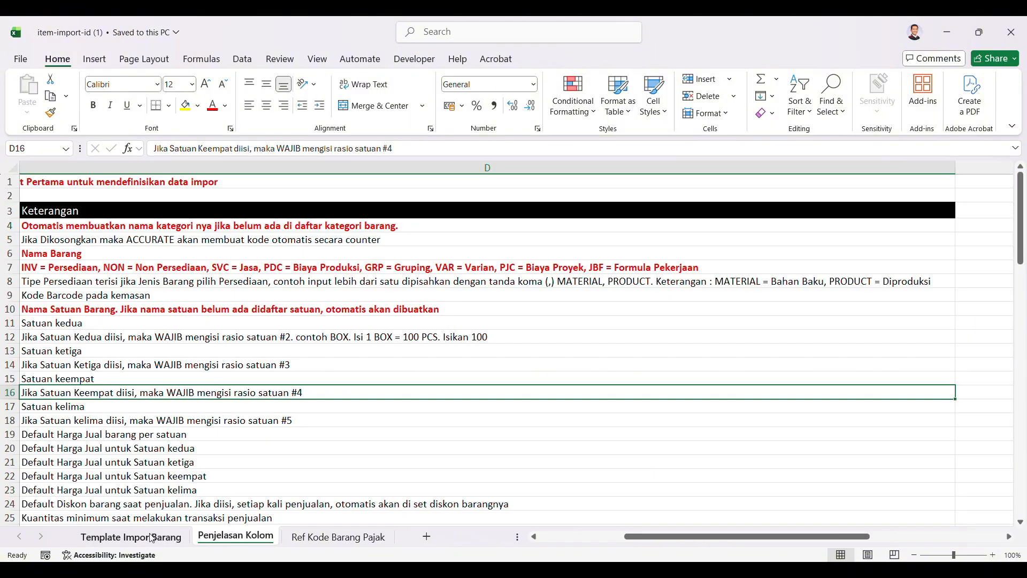
{"action": "left_click", "coordinate": [132, 535]}
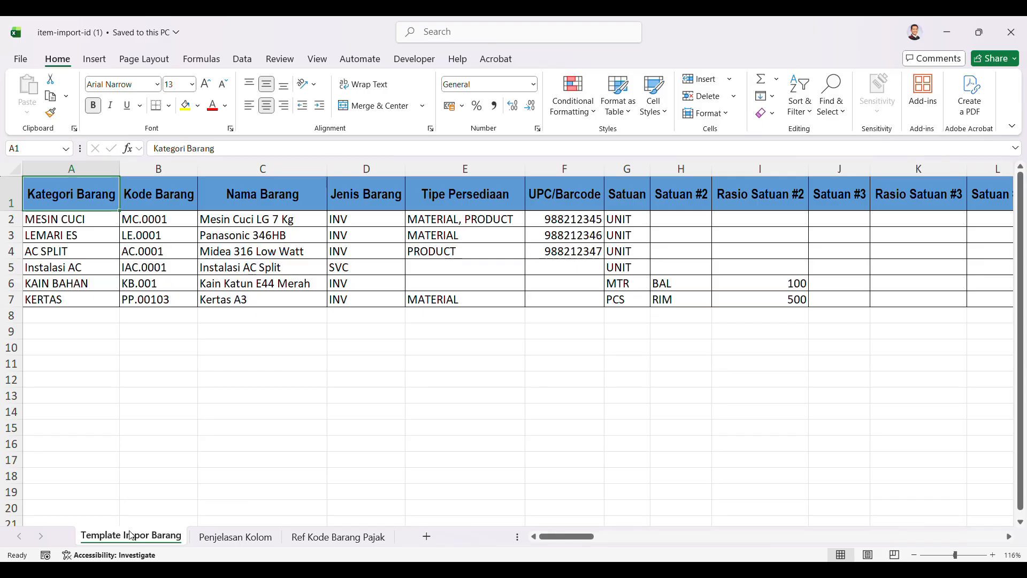
{"action": "left_click", "coordinate": [234, 539]}
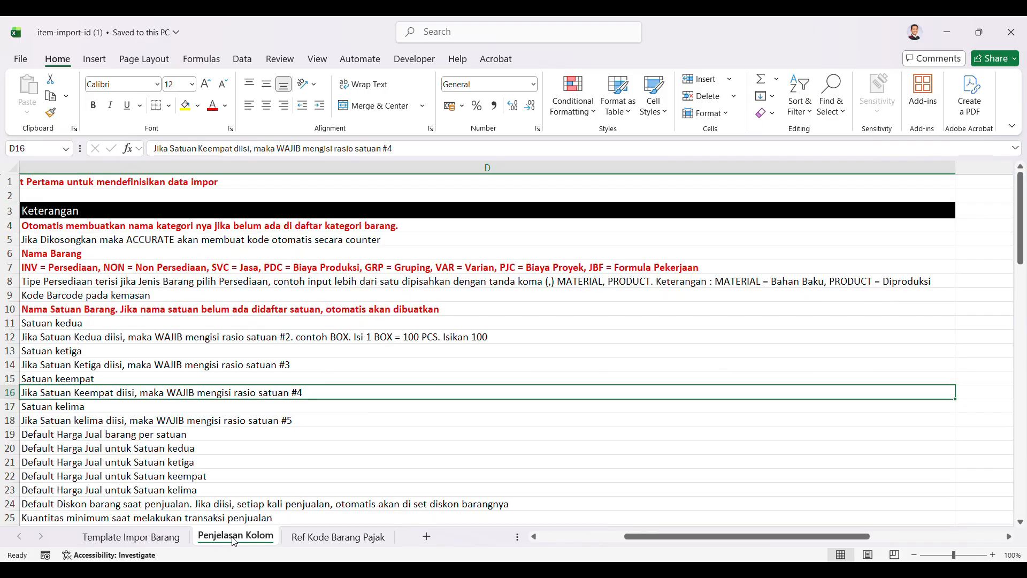
{"action": "left_click", "coordinate": [329, 540]}
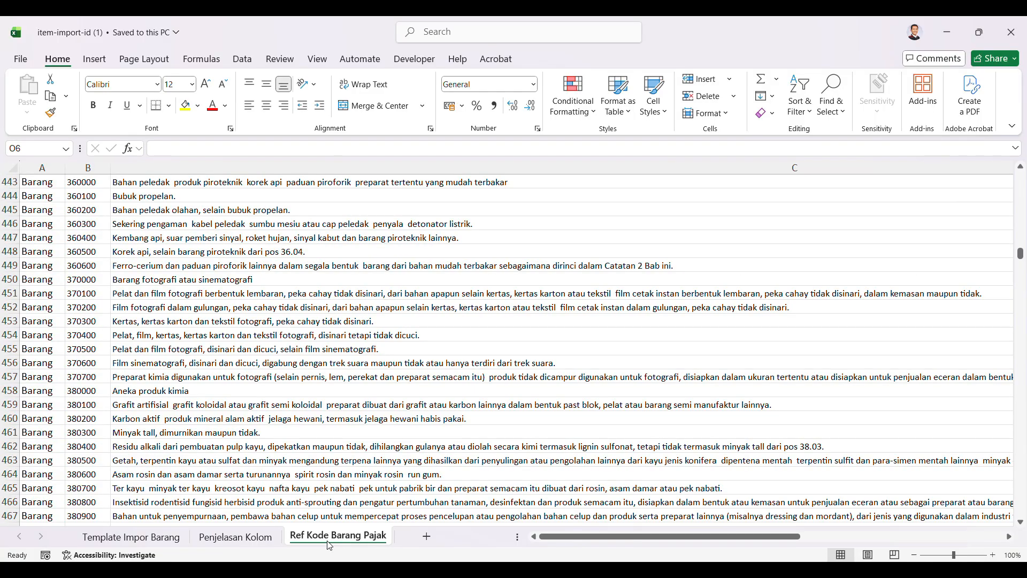
Step: Examine the columns of the Template Impor Barang sheet, from item category through to the default selling prices
{"action": "left_click", "coordinate": [130, 541]}
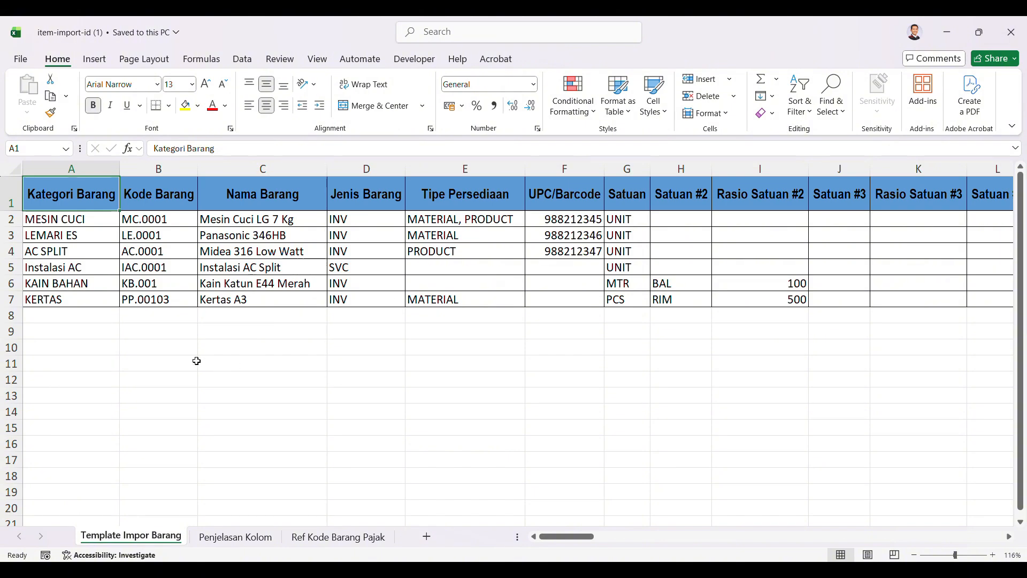
{"action": "left_click", "coordinate": [196, 361]}
{"action": "scroll", "coordinate": [486, 289], "scroll_direction": "right", "scroll_amount": 10}
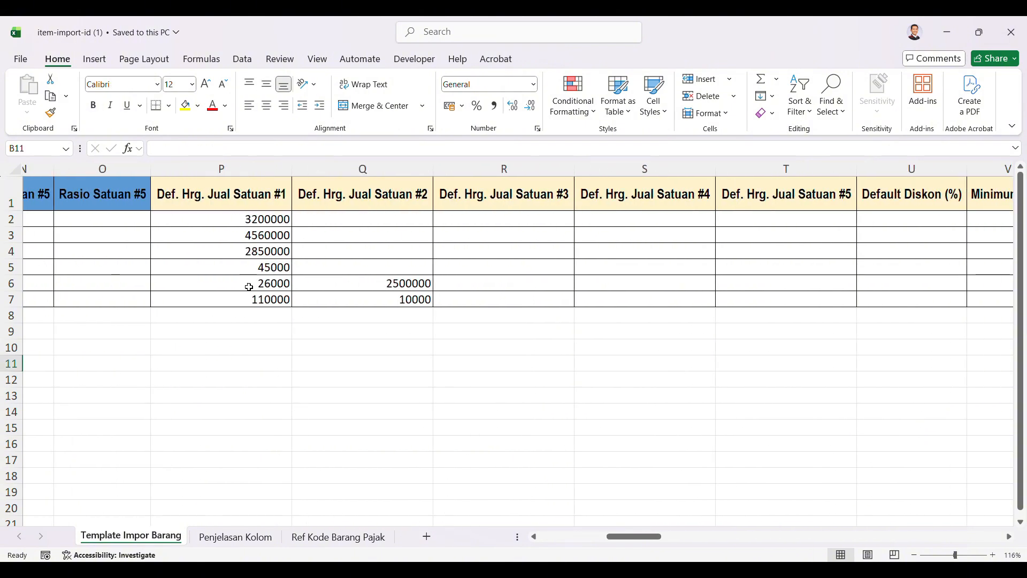
Step: Examine the remaining columns of the Template Impor Barang sheet, including purchase price, minimum quantities, item tax codes and PPN
{"action": "scroll", "coordinate": [249, 286], "scroll_direction": "right", "scroll_amount": 10}
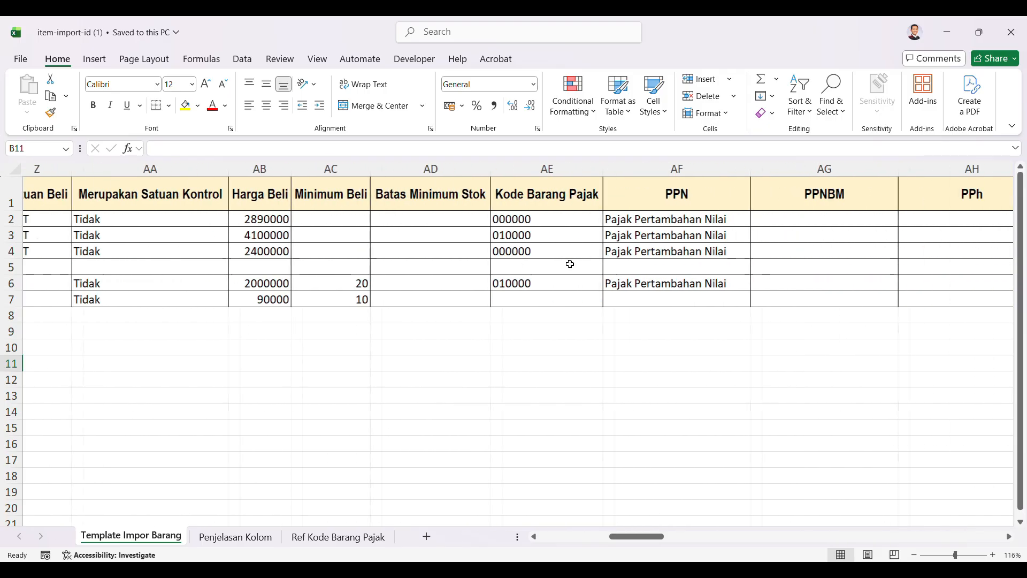
{"action": "scroll", "coordinate": [570, 265], "scroll_direction": "right", "scroll_amount": 12}
{"action": "key", "text": "Right"}
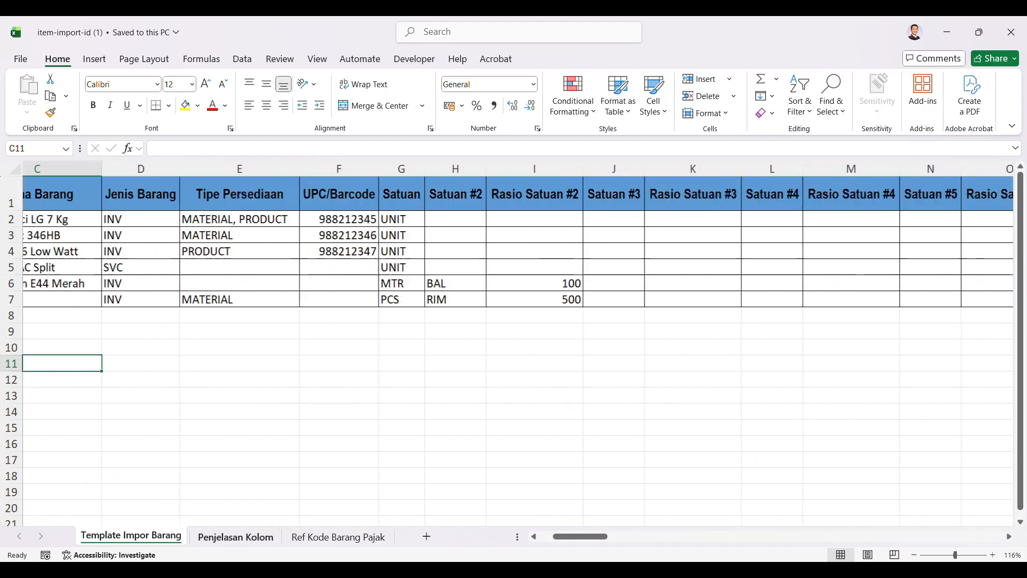
Step: Check in the Penjelasan Kolom sheet which import columns have the status Wajib, such as Kategori Barang and Satuan
{"action": "left_click", "coordinate": [255, 537]}
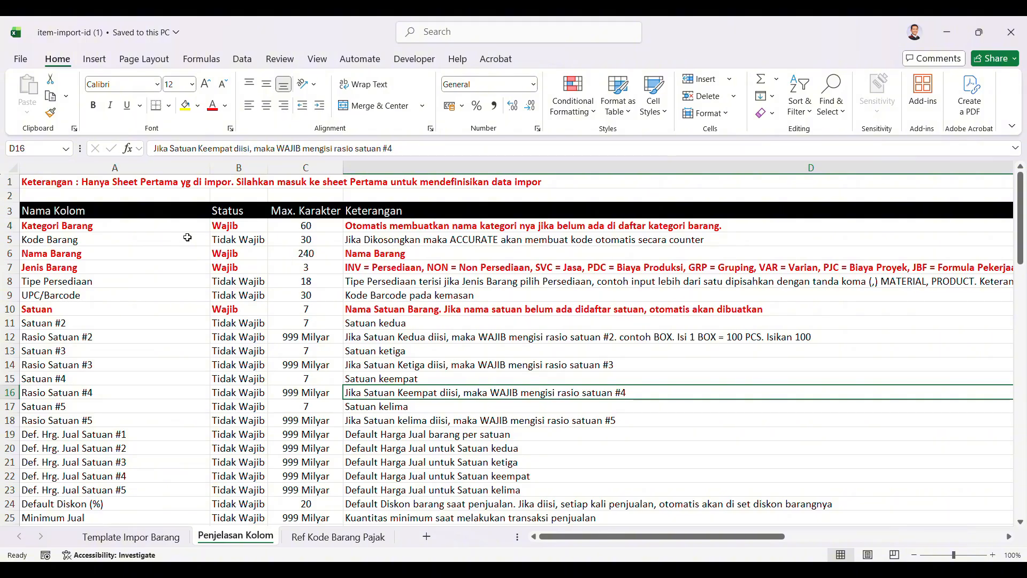
{"action": "left_click", "coordinate": [246, 224]}
{"action": "left_click", "coordinate": [241, 310]}
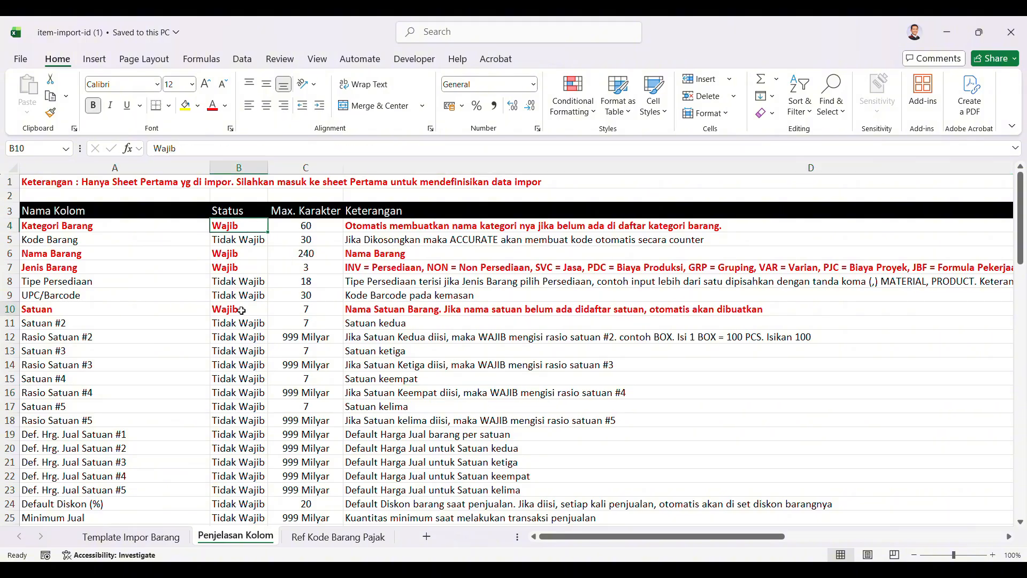
Step: Return to the Template Impor Barang sheet and select the sample entries in the Kategori Barang column
{"action": "left_click", "coordinate": [131, 536]}
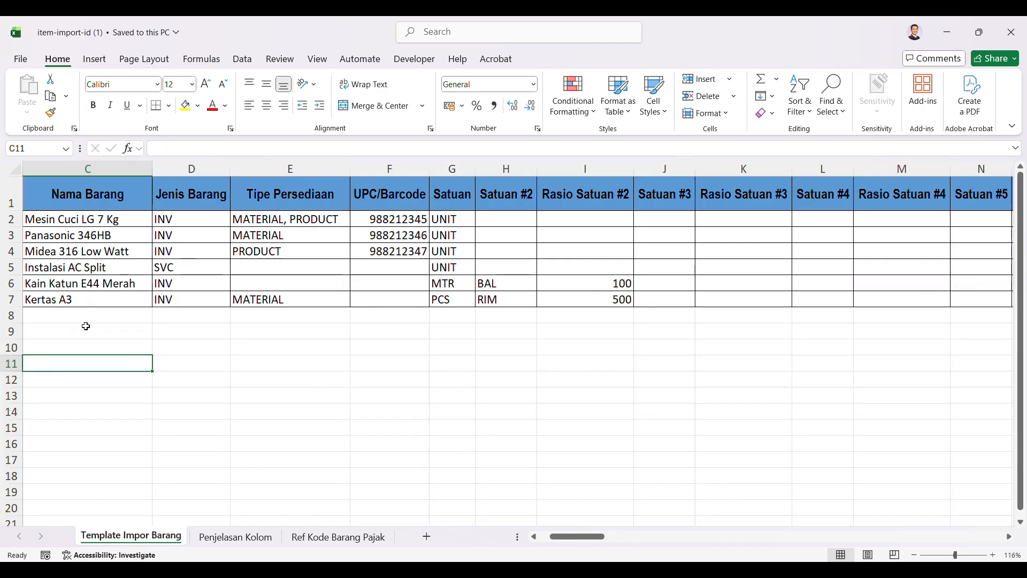
{"action": "left_click", "coordinate": [148, 223]}
{"action": "scroll", "coordinate": [148, 224], "scroll_direction": "left", "scroll_amount": 2}
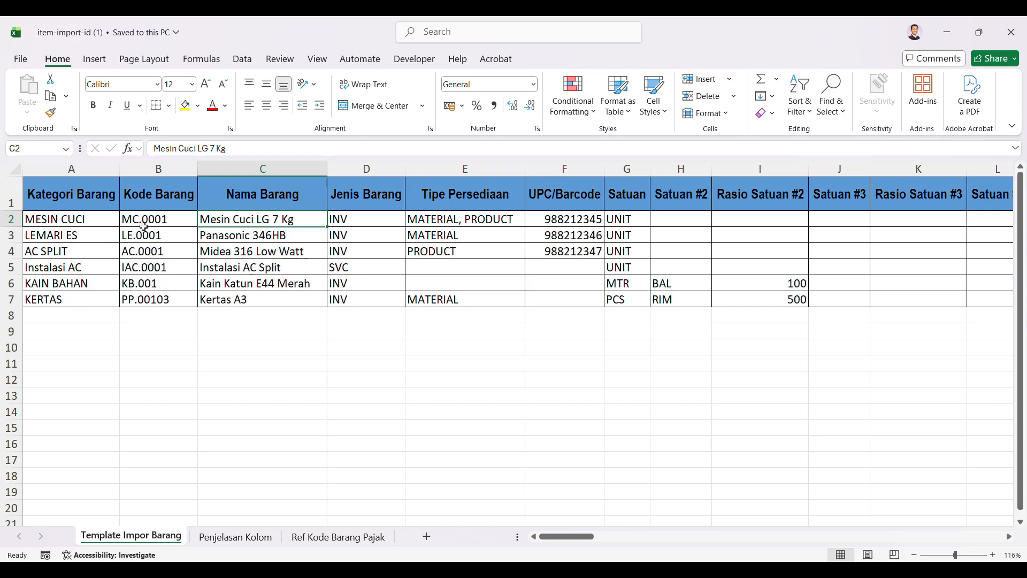
{"action": "left_click_drag", "start_coordinate": [93, 219], "coordinate": [94, 310]}
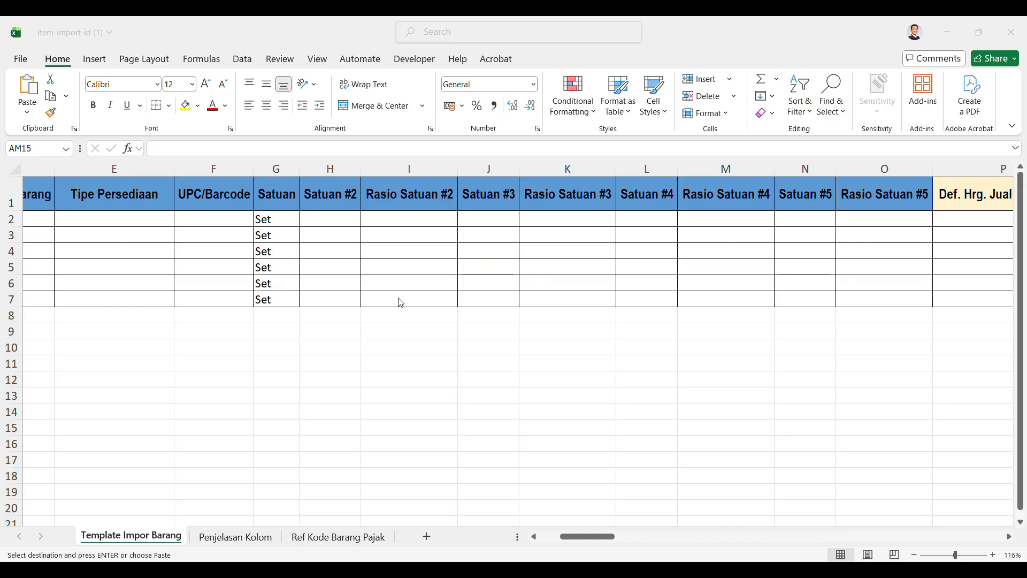
Step: Review the filled-in item template and save it as item-import-id (1) in the Downloads folder, replacing the existing file
{"action": "scroll", "coordinate": [398, 297], "scroll_direction": "left", "scroll_amount": 1}
{"action": "scroll", "coordinate": [398, 297], "scroll_direction": "left", "scroll_amount": 3}
{"action": "scroll", "coordinate": [398, 298], "scroll_direction": "right", "scroll_amount": 15}
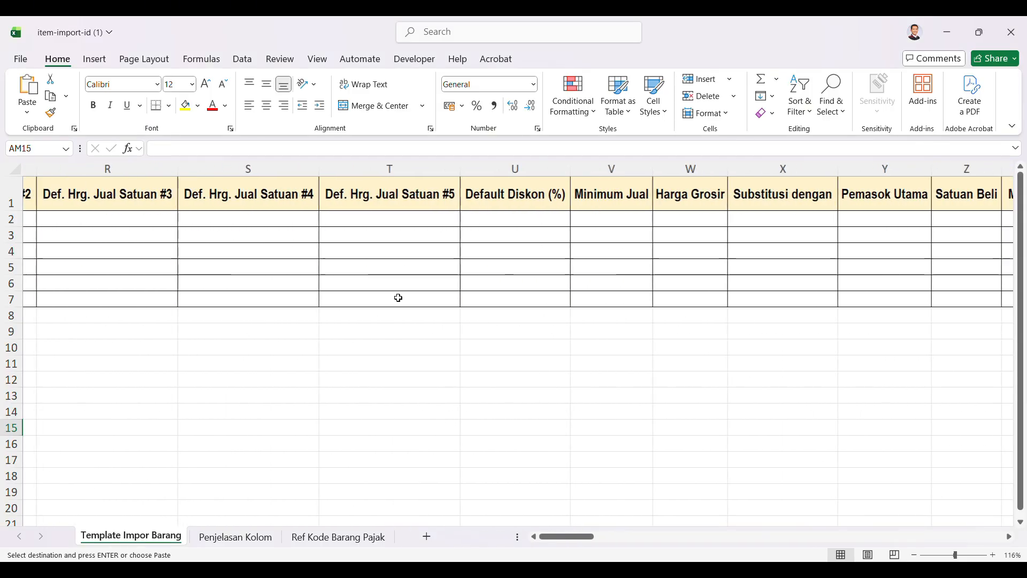
{"action": "scroll", "coordinate": [398, 297], "scroll_direction": "left", "scroll_amount": 4}
{"action": "scroll", "coordinate": [398, 298], "scroll_direction": "left", "scroll_amount": 5}
{"action": "left_click", "coordinate": [21, 58]}
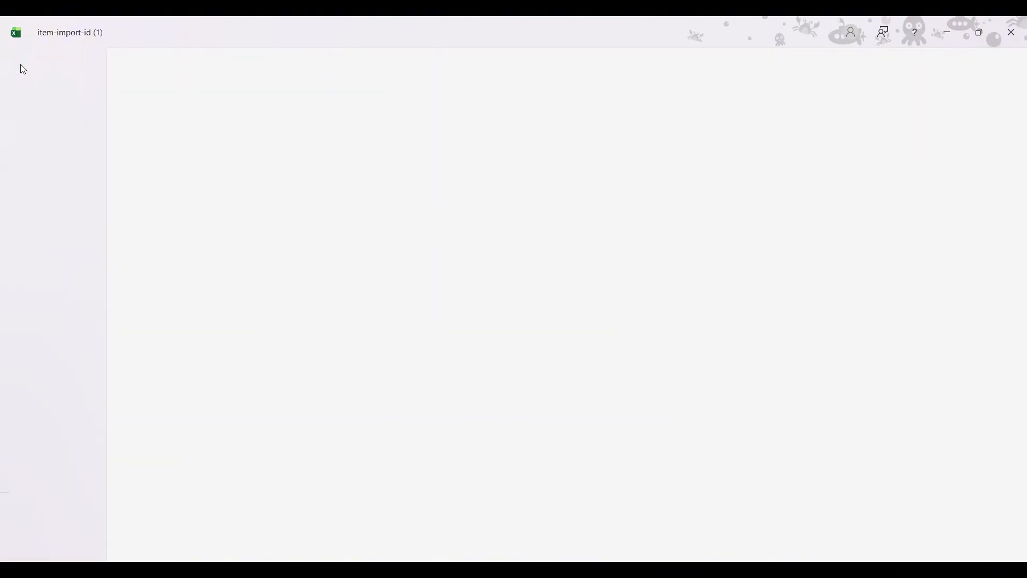
{"action": "left_click", "coordinate": [67, 236]}
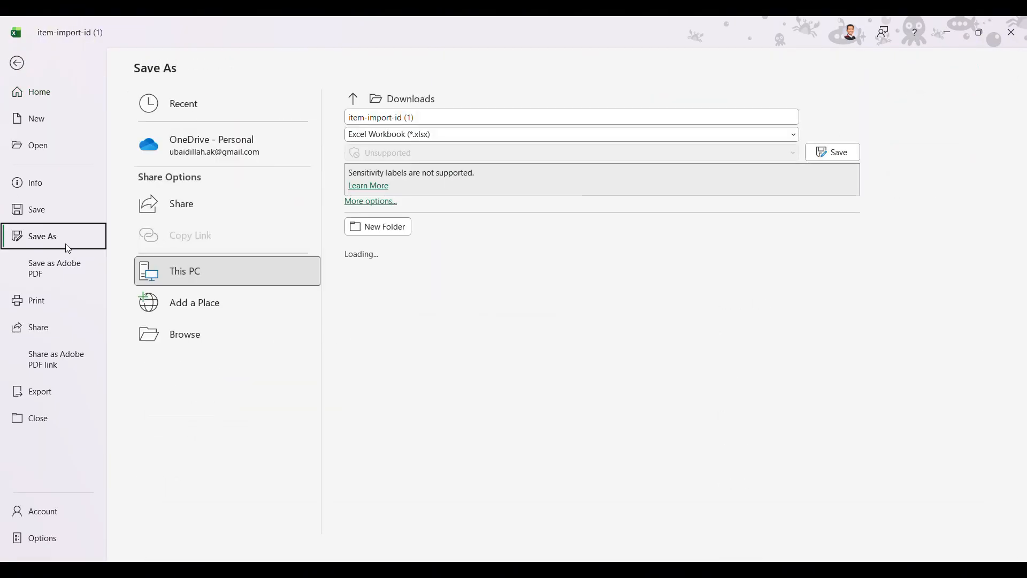
{"action": "left_click", "coordinate": [169, 337]}
{"action": "scroll", "coordinate": [21, 155], "scroll_direction": "down", "scroll_amount": 1}
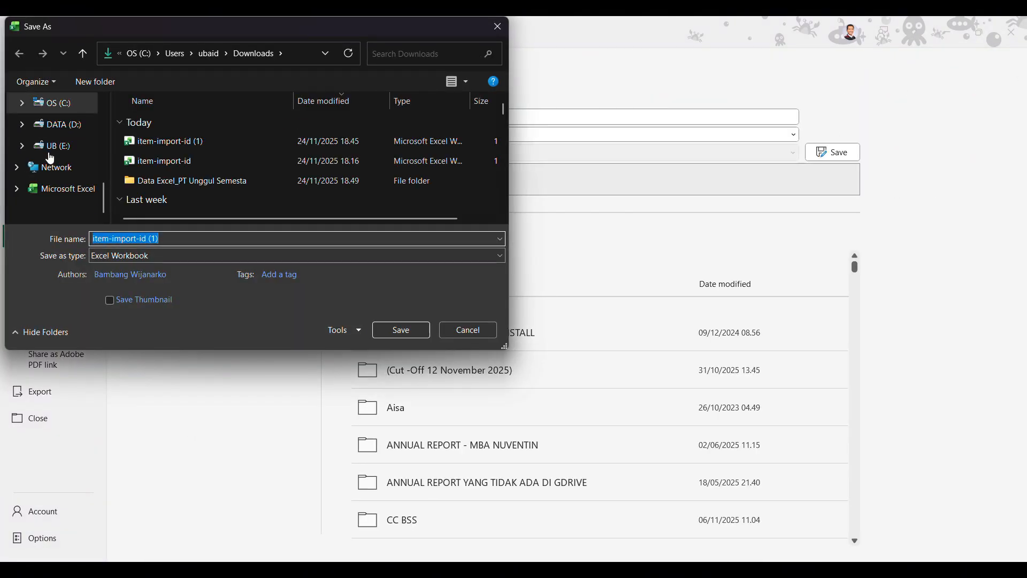
{"action": "scroll", "coordinate": [69, 148], "scroll_direction": "up", "scroll_amount": 2}
{"action": "left_click", "coordinate": [62, 194]}
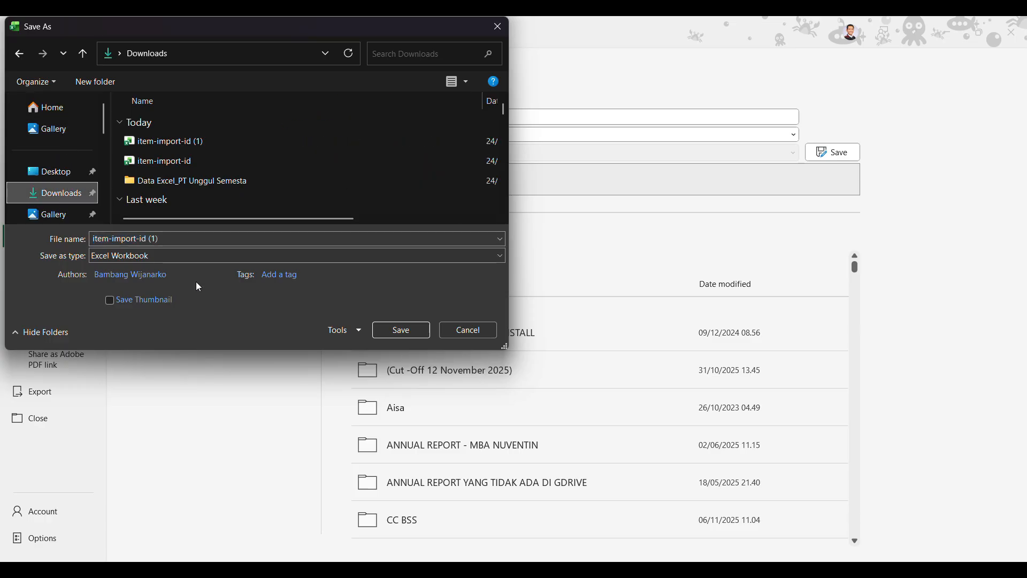
{"action": "left_click", "coordinate": [402, 330]}
{"action": "left_click", "coordinate": [544, 296]}
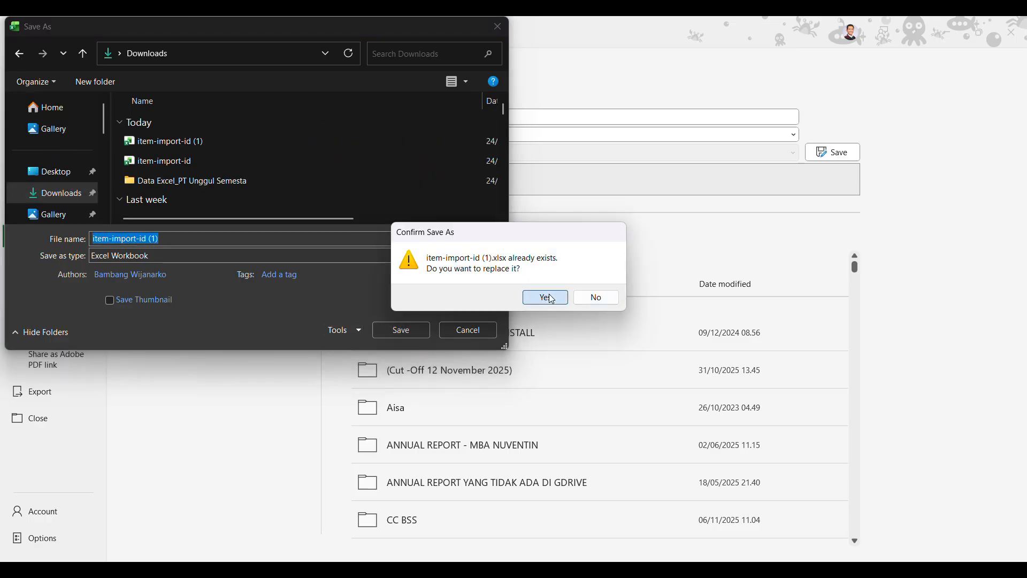
Step: Switch to Accurate Online in the browser and upload item-import-id (1).xlsx on the Impor Barang & Jasa page
{"action": "left_click", "coordinate": [944, 31]}
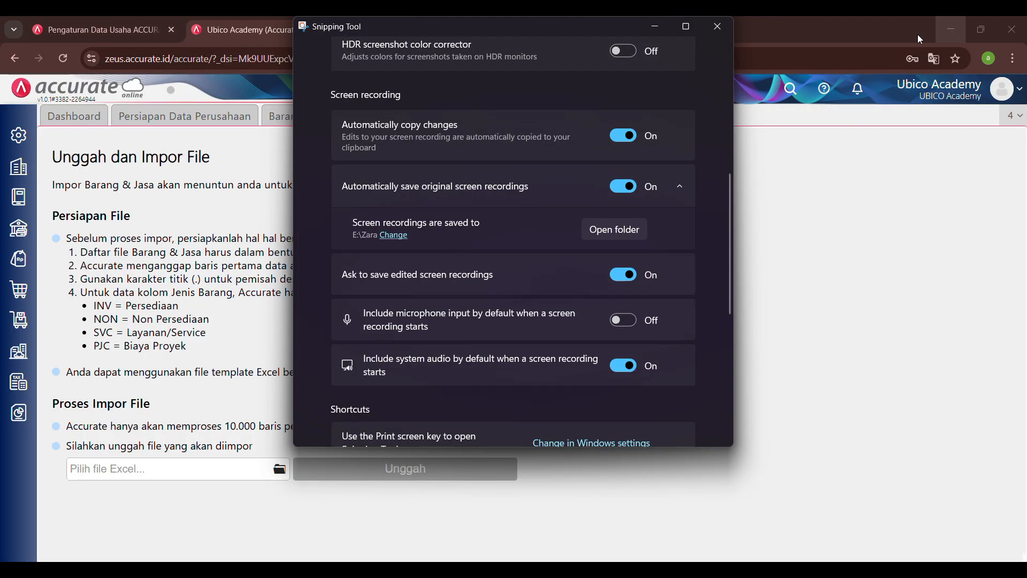
{"action": "left_click", "coordinate": [839, 275]}
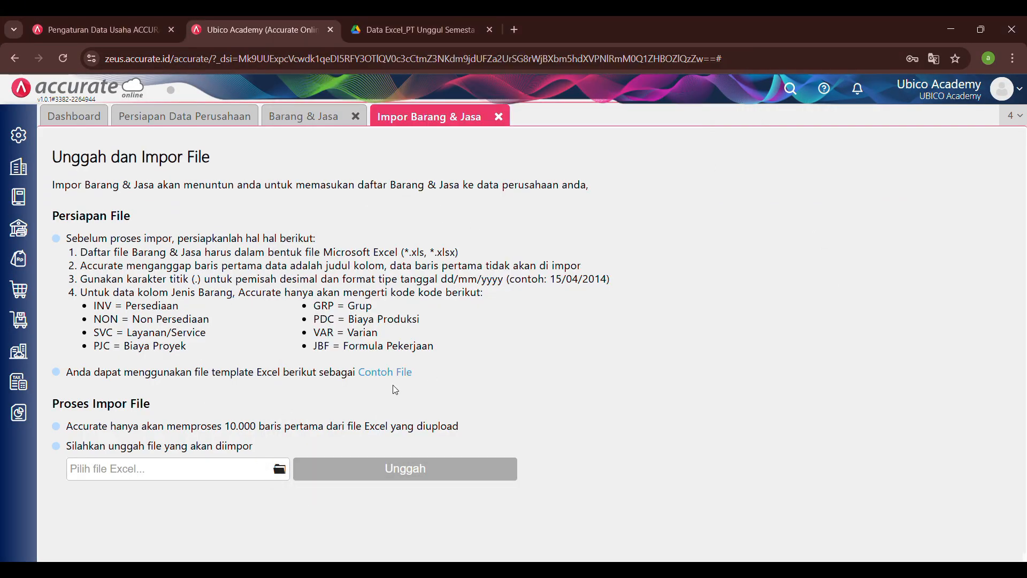
{"action": "left_click", "coordinate": [281, 473]}
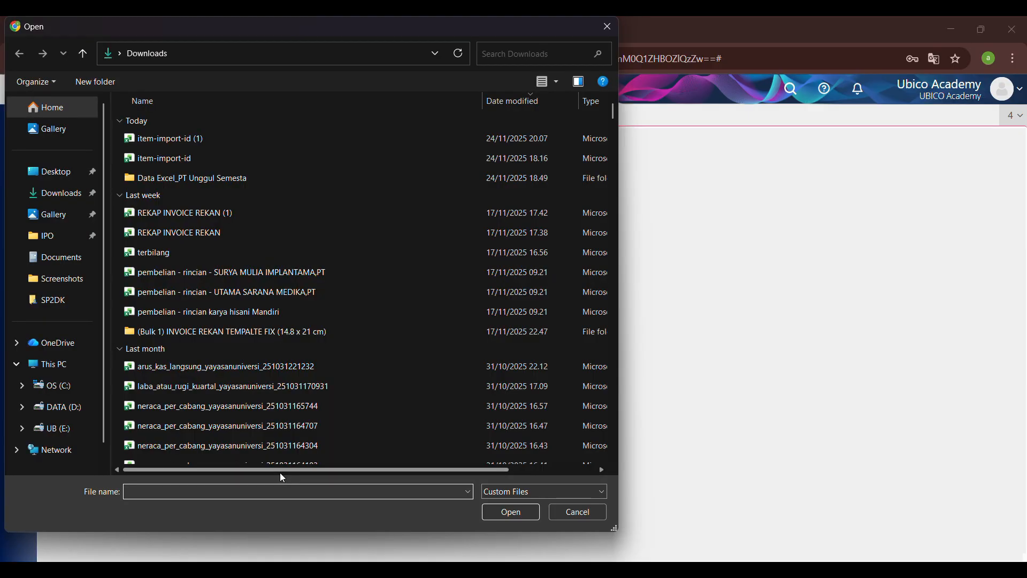
{"action": "left_click", "coordinate": [206, 137]}
{"action": "left_click", "coordinate": [509, 510]}
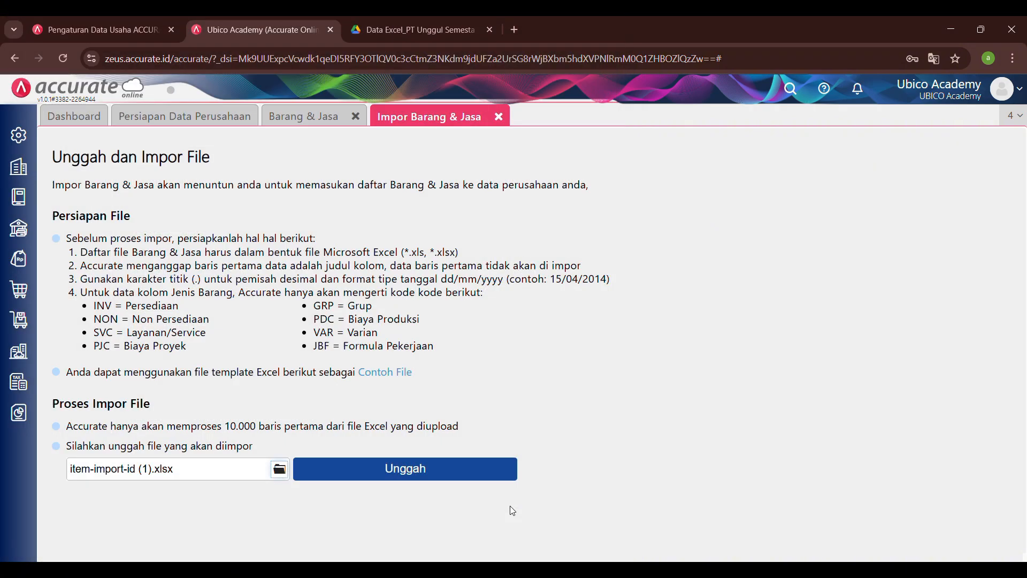
{"action": "left_click", "coordinate": [391, 471]}
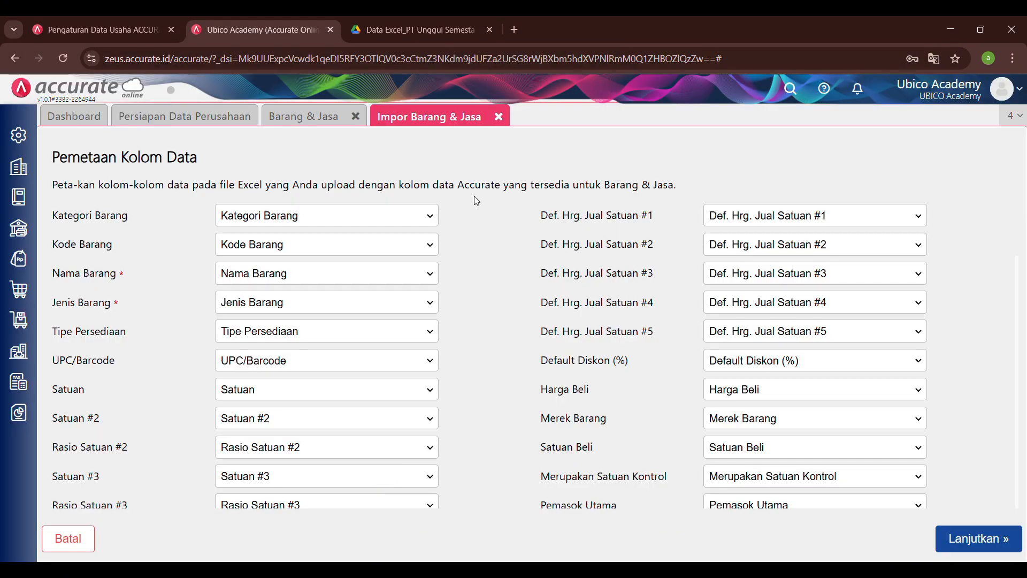
Step: Accept the proposed column mapping for the item import and check the data preview across all columns
{"action": "scroll", "coordinate": [540, 364], "scroll_direction": "down", "scroll_amount": 10}
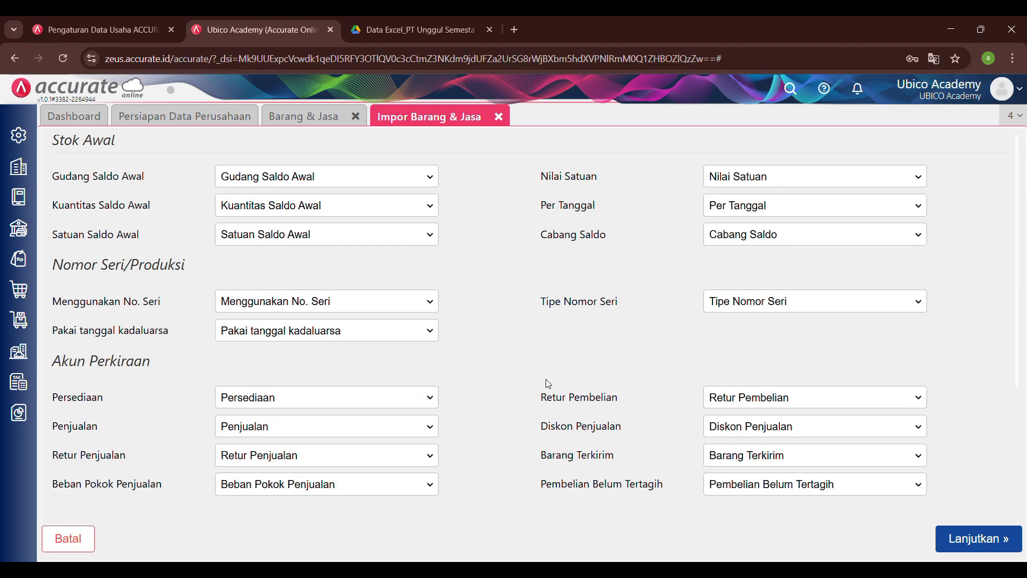
{"action": "left_click", "coordinate": [979, 544]}
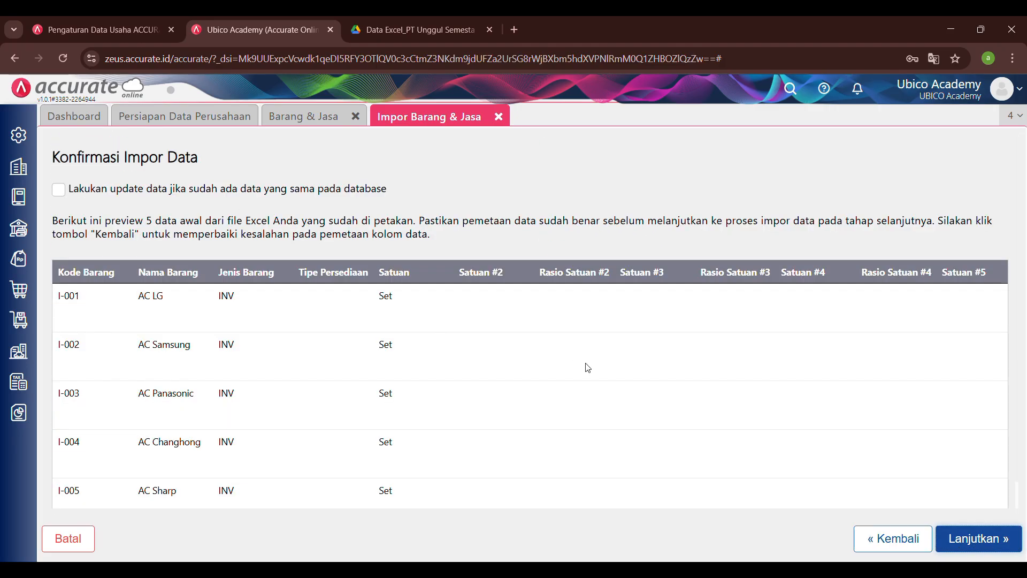
{"action": "scroll", "coordinate": [588, 368], "scroll_direction": "right", "scroll_amount": 15}
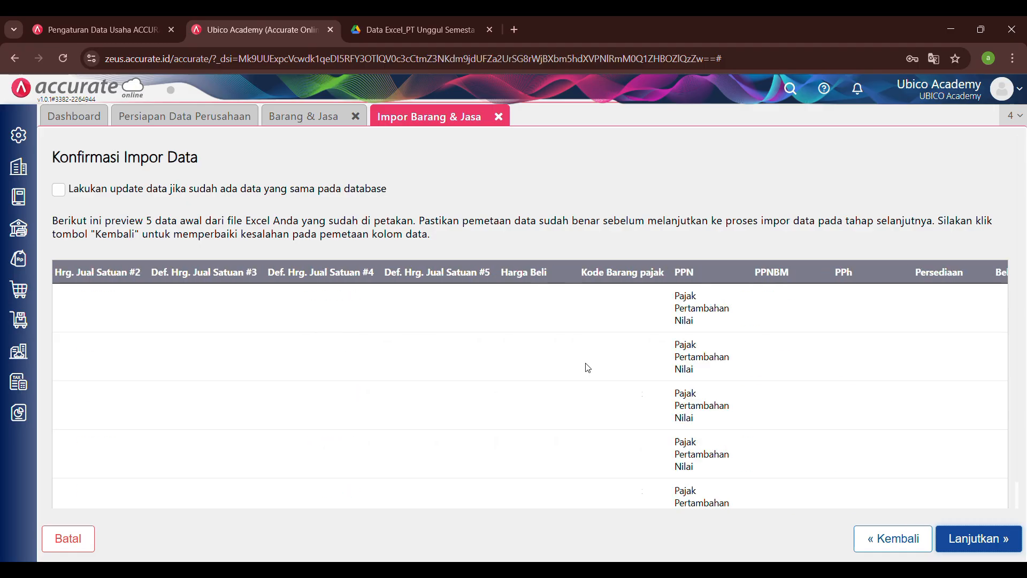
{"action": "scroll", "coordinate": [588, 368], "scroll_direction": "right", "scroll_amount": 15}
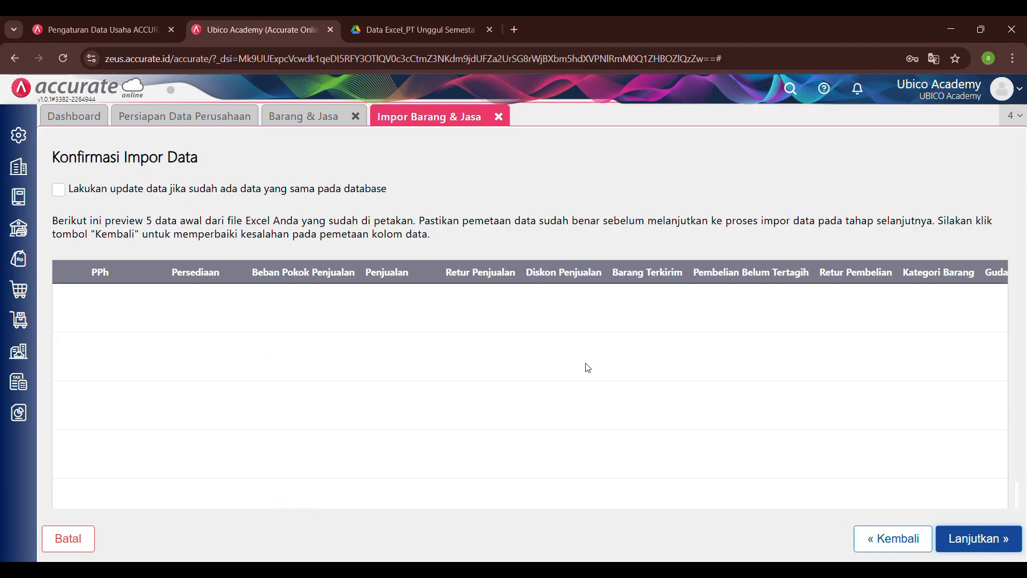
{"action": "scroll", "coordinate": [588, 368], "scroll_direction": "left", "scroll_amount": 10}
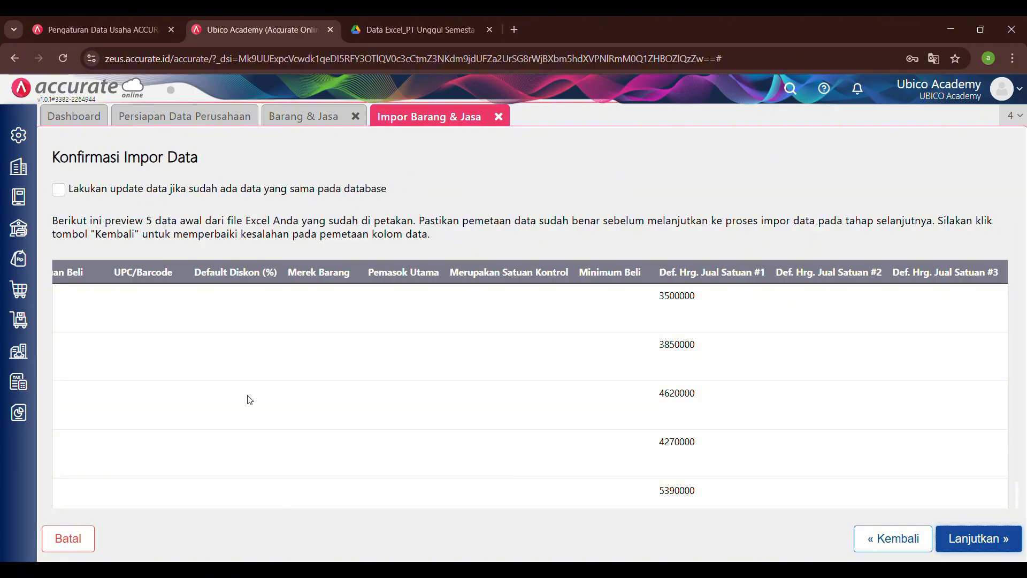
{"action": "scroll", "coordinate": [249, 400], "scroll_direction": "left", "scroll_amount": 10}
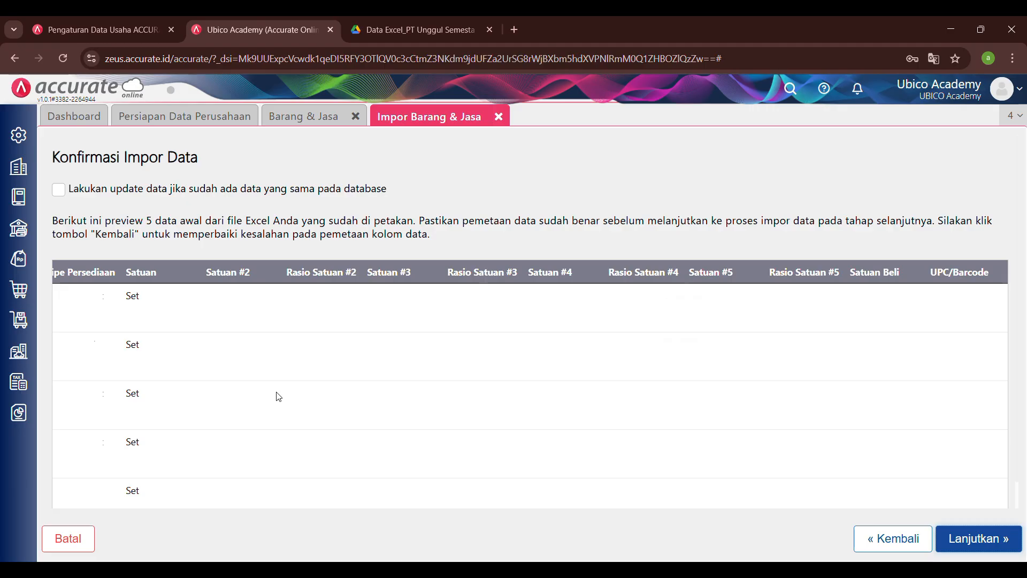
Step: Enable updating of data already in the database, run the item import and close its result page
{"action": "left_click", "coordinate": [59, 190]}
{"action": "left_click", "coordinate": [1002, 540]}
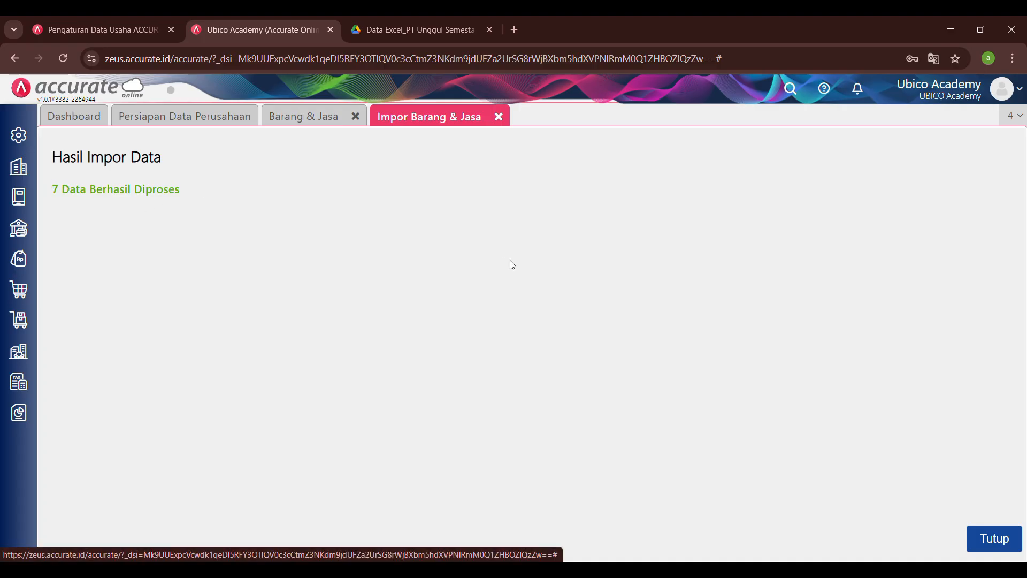
{"action": "left_click", "coordinate": [989, 544]}
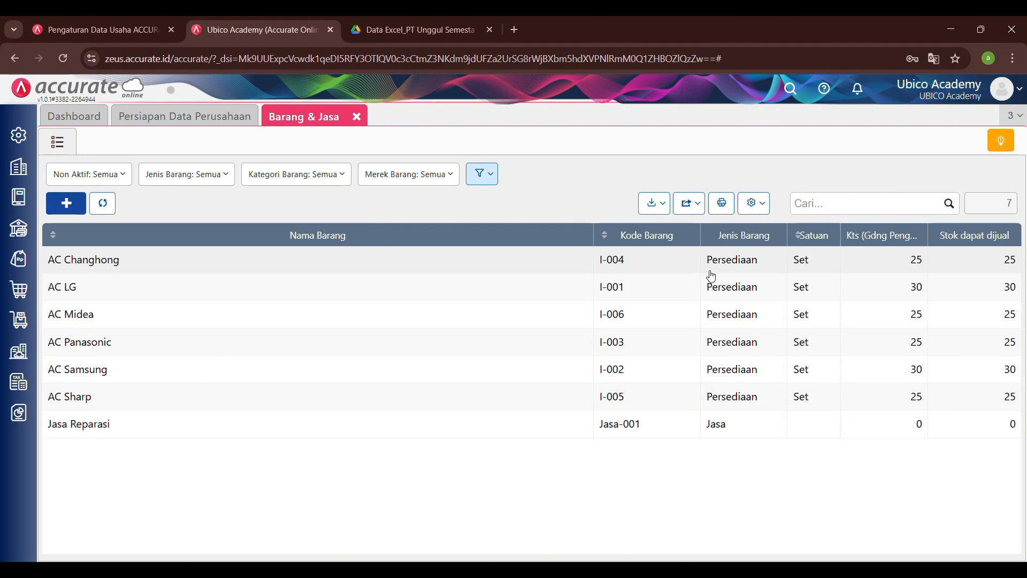
Step: Open the Pelanggan import from Persiapan Data Perusahaan and download its sample Excel file
{"action": "left_click", "coordinate": [199, 116]}
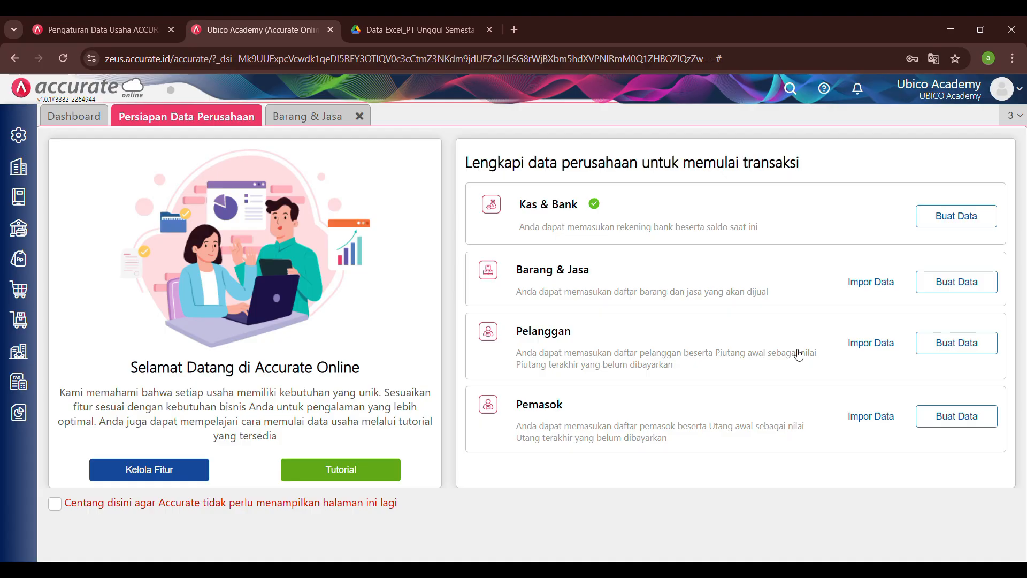
{"action": "left_click", "coordinate": [872, 343]}
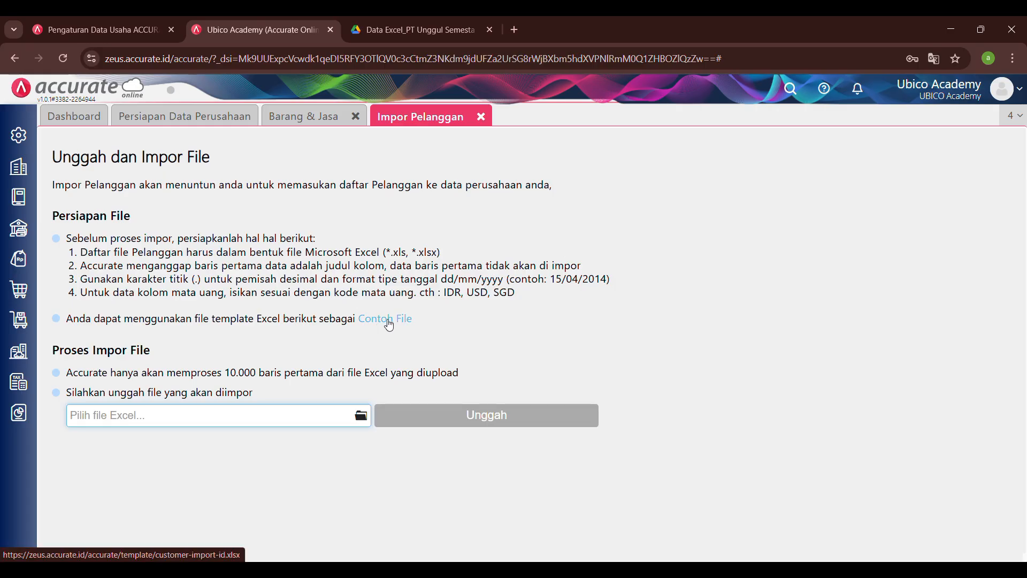
{"action": "left_click", "coordinate": [389, 323]}
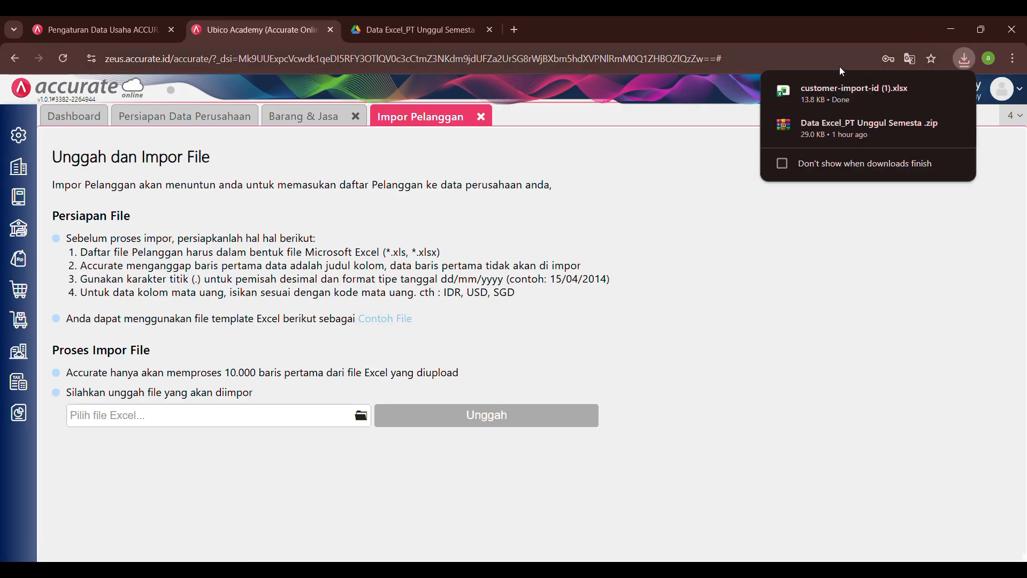
Step: Open the downloaded customer-import-id (1).xlsx in Excel, enable editing and go to the Template Impor Pelanggan sheet
{"action": "left_click", "coordinate": [842, 91]}
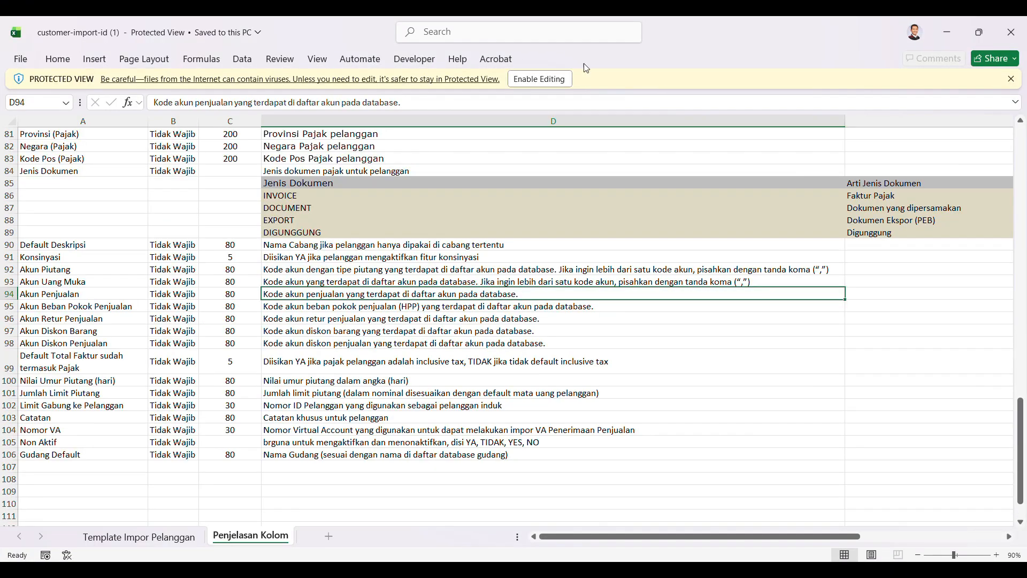
{"action": "left_click", "coordinate": [554, 81]}
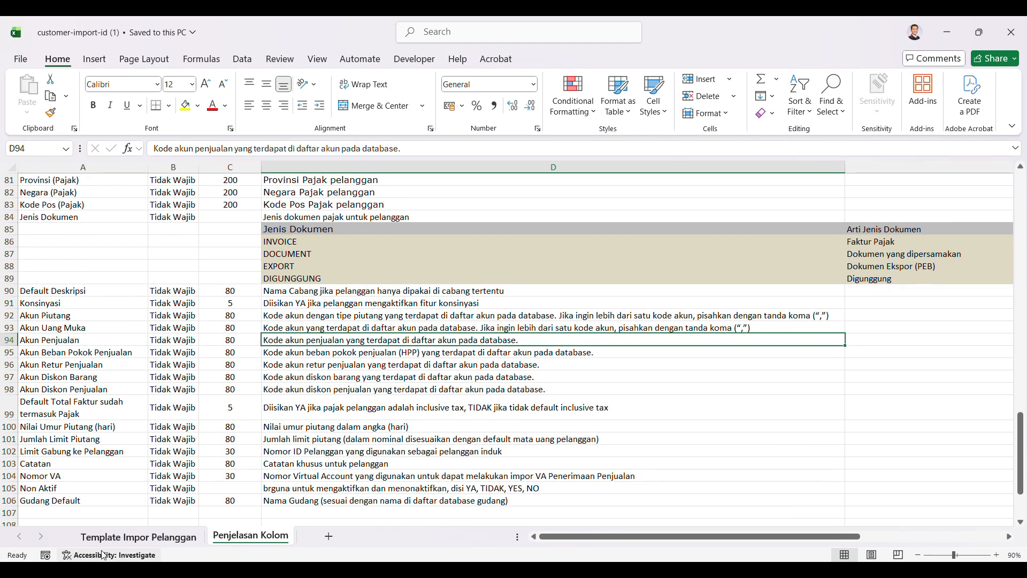
{"action": "left_click", "coordinate": [183, 539]}
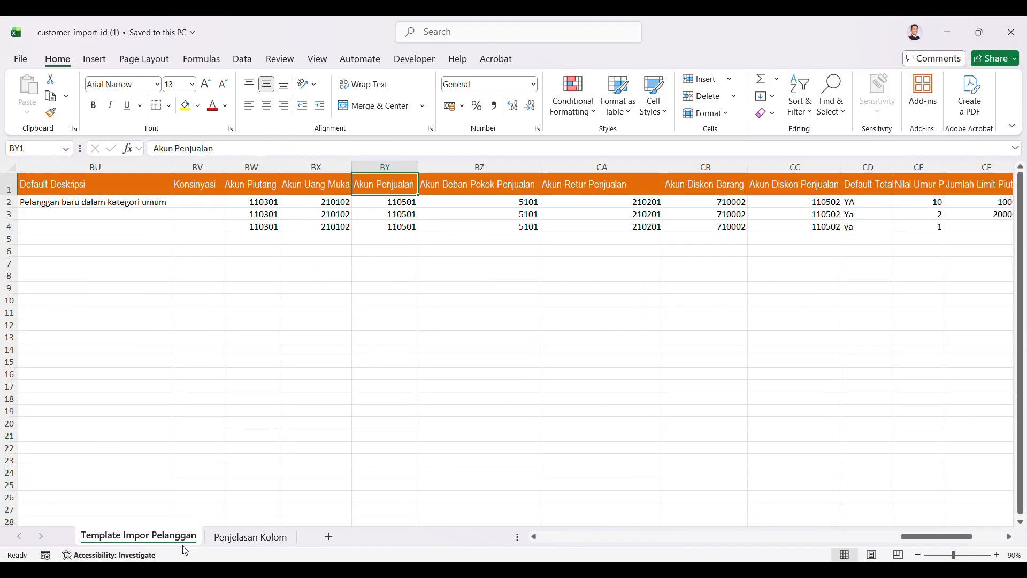
{"action": "left_click", "coordinate": [256, 297]}
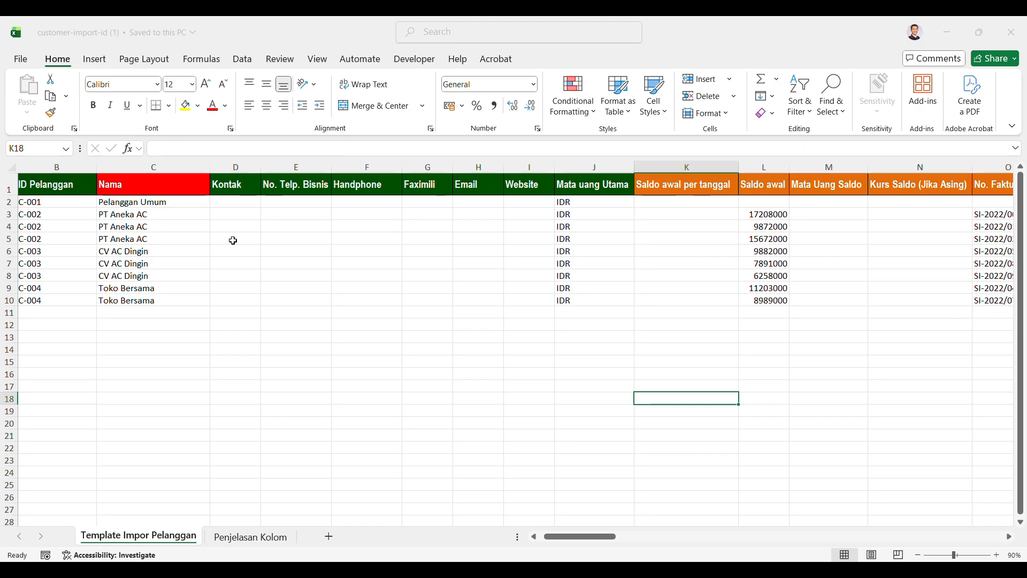
Step: Check the customer names in the filled-in template and save it as customer-import-id (1) in Downloads, overwriting the existing file
{"action": "left_click", "coordinate": [176, 207]}
{"action": "left_click_drag", "start_coordinate": [176, 206], "coordinate": [161, 310]}
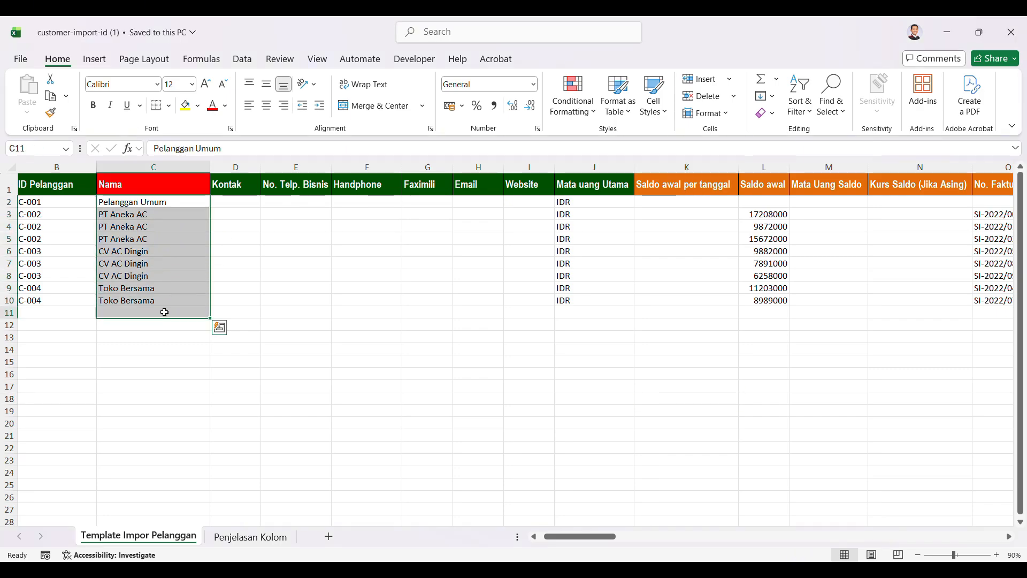
{"action": "left_click", "coordinate": [156, 309]}
{"action": "left_click", "coordinate": [21, 60]}
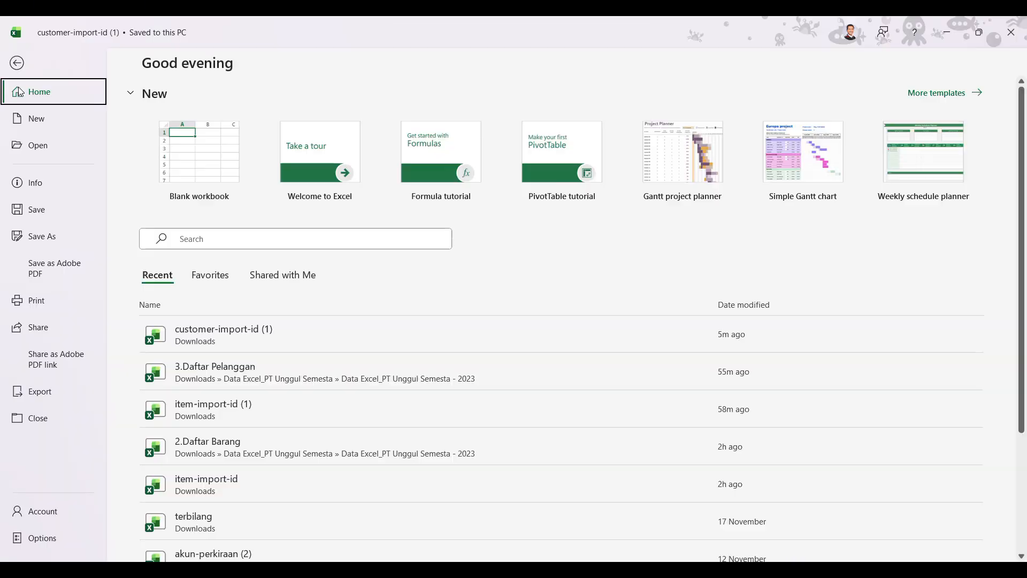
{"action": "left_click", "coordinate": [59, 237]}
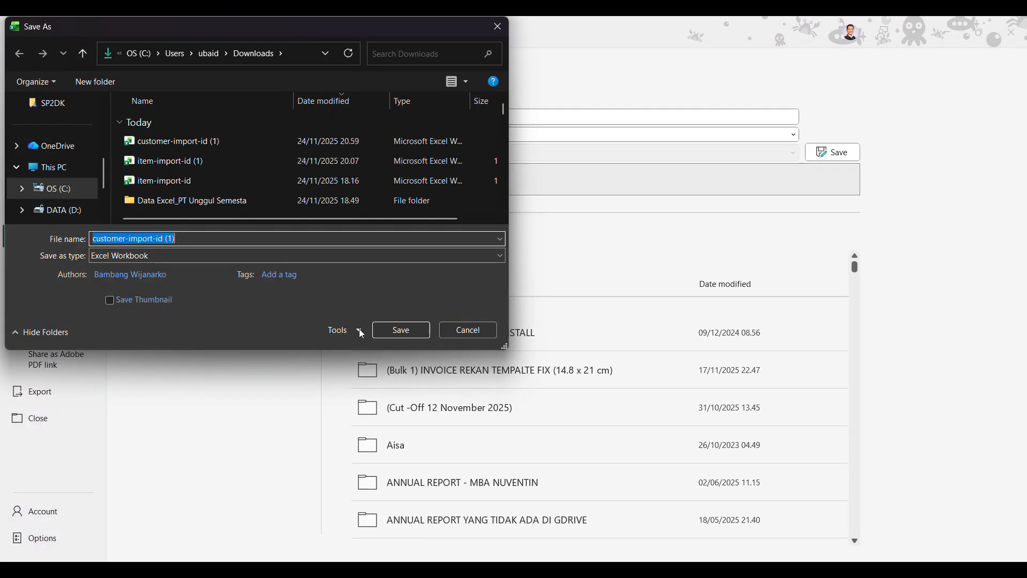
{"action": "left_click", "coordinate": [398, 328]}
{"action": "left_click", "coordinate": [555, 298]}
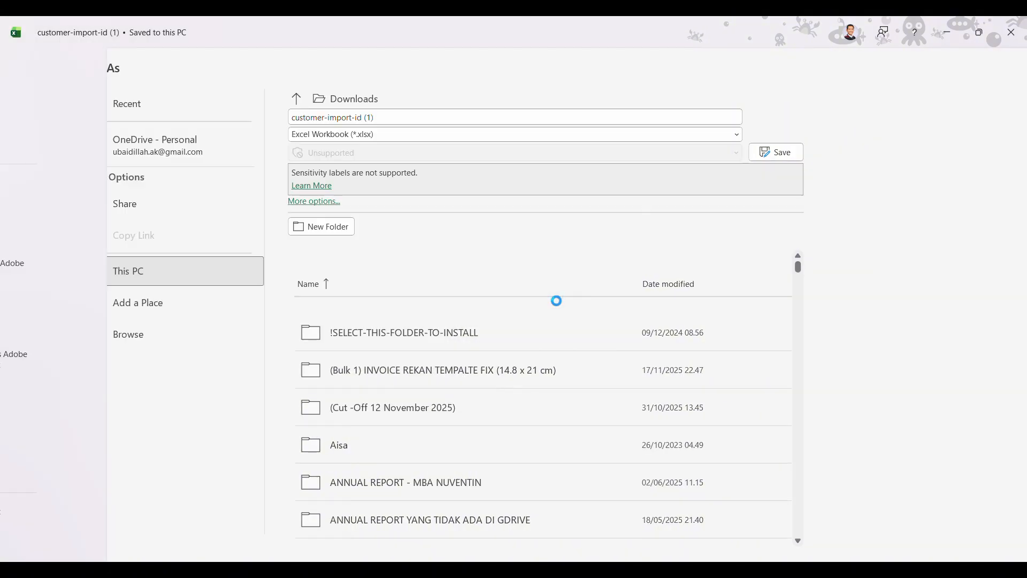
Step: Switch to Accurate Online in Chrome and upload customer-import-id (1).xlsx to the Pelanggan import
{"action": "mouse_move", "coordinate": [603, 568]}
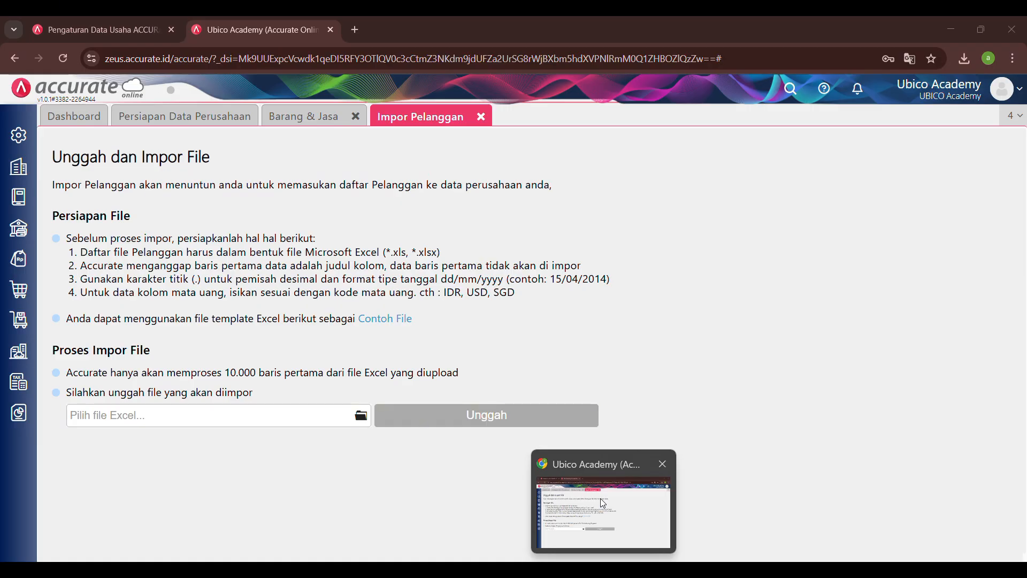
{"action": "left_click", "coordinate": [601, 502]}
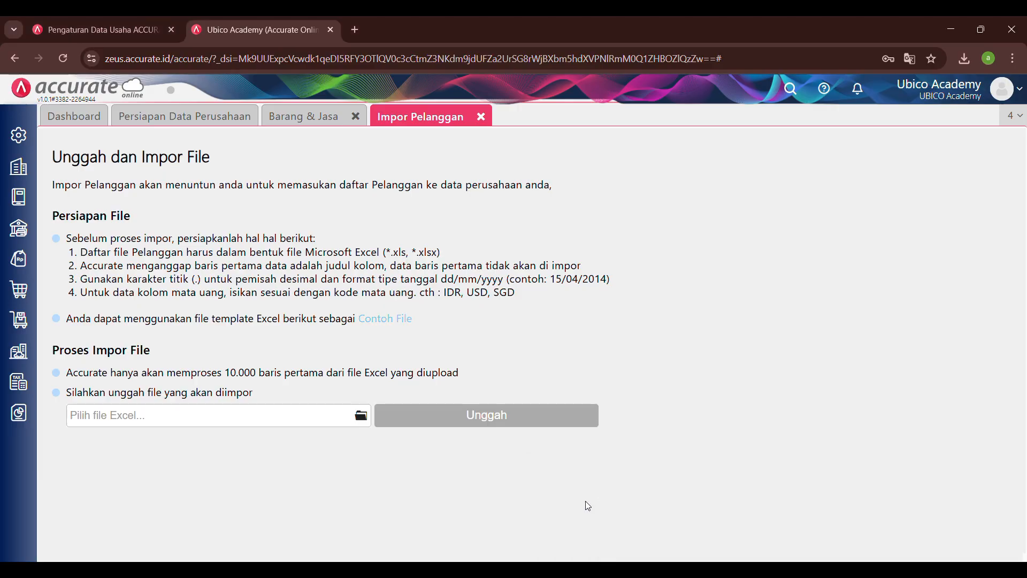
{"action": "left_click", "coordinate": [361, 418]}
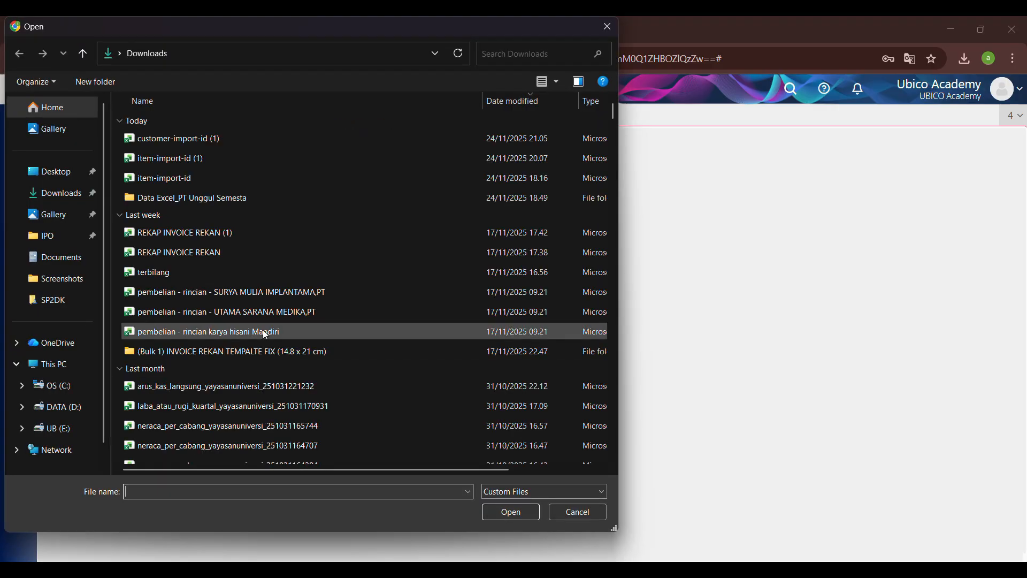
{"action": "left_click", "coordinate": [192, 146]}
{"action": "left_click", "coordinate": [511, 512]}
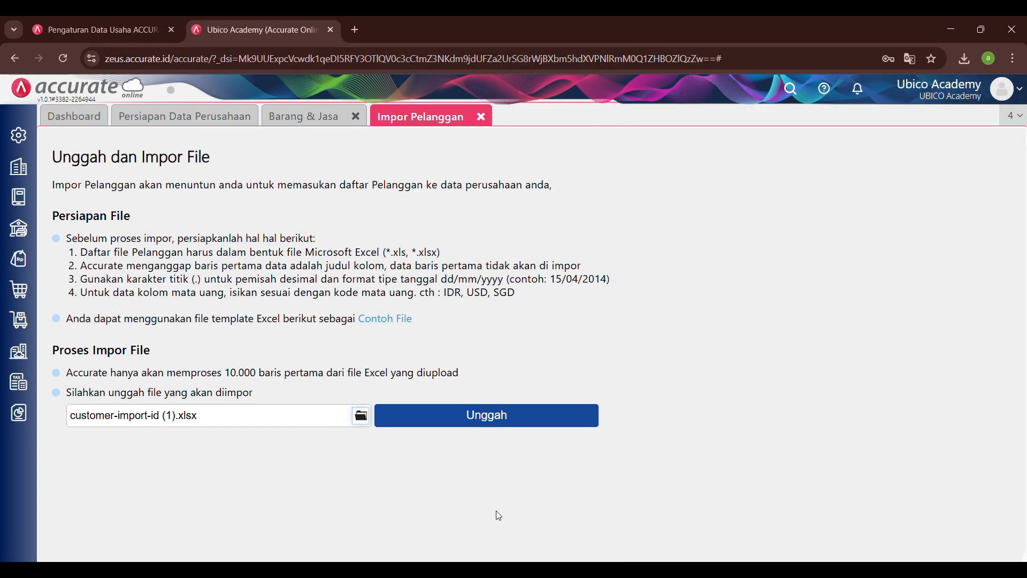
{"action": "left_click", "coordinate": [430, 416]}
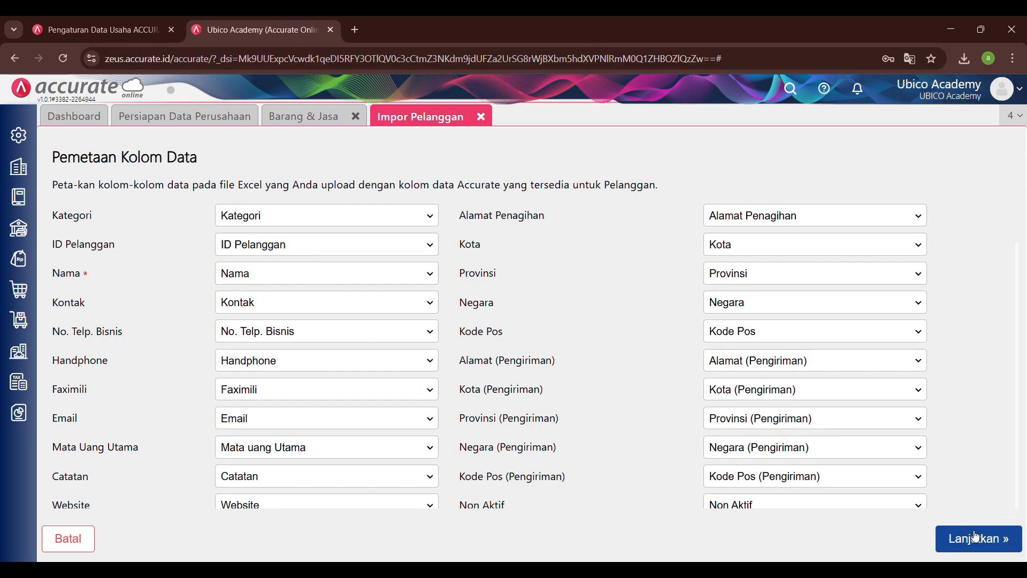
Step: Accept the proposed customer column mapping, enable updating of existing data with added opening balances, and run the import through to closing its result page
{"action": "left_click", "coordinate": [976, 537]}
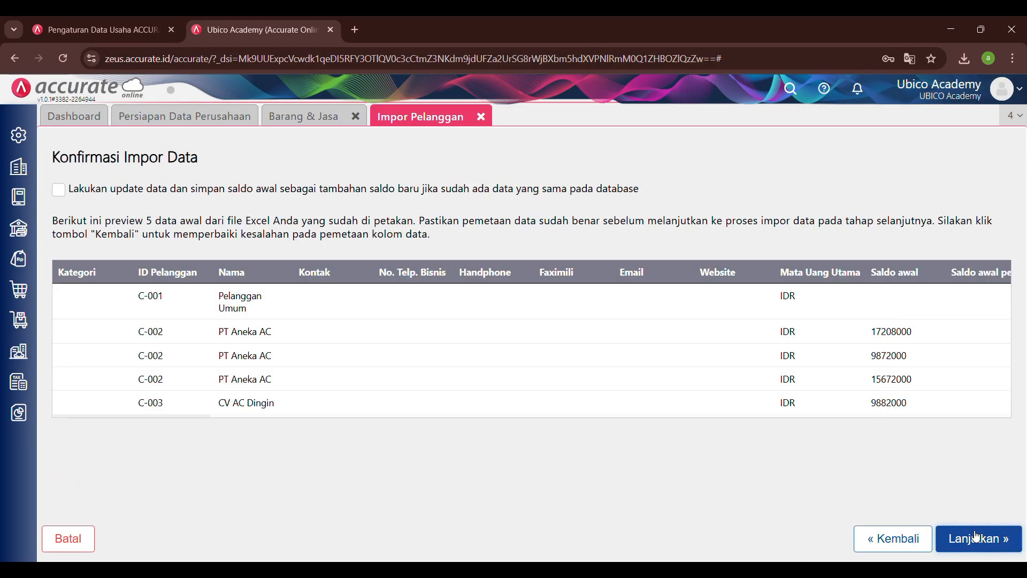
{"action": "left_click", "coordinate": [56, 192]}
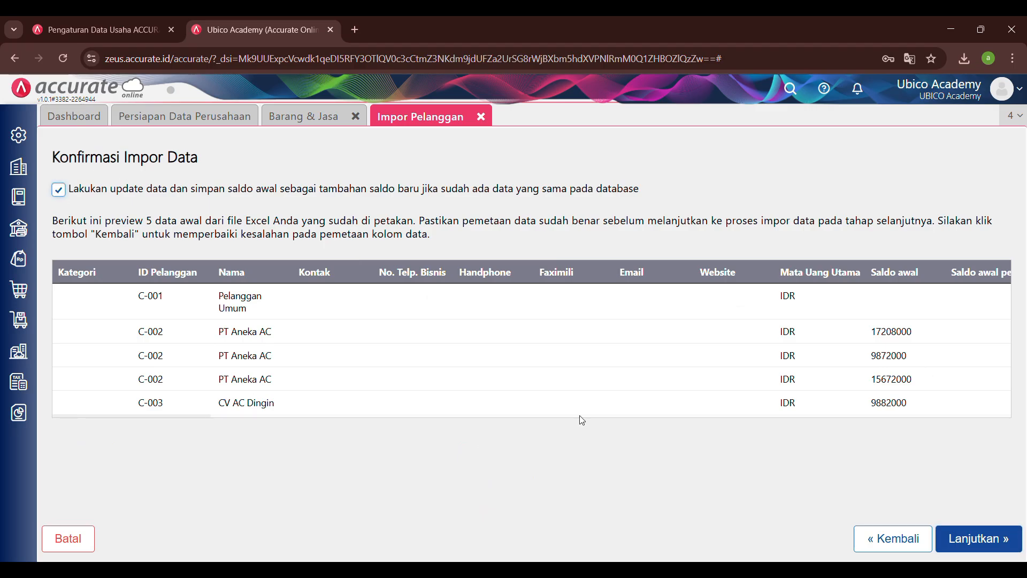
{"action": "left_click", "coordinate": [986, 540]}
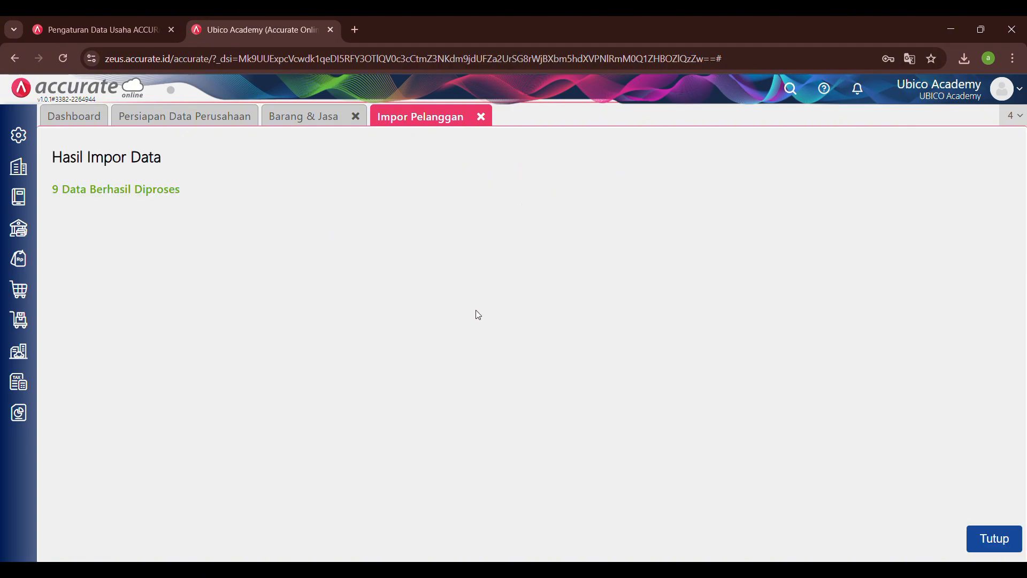
{"action": "left_click", "coordinate": [994, 540]}
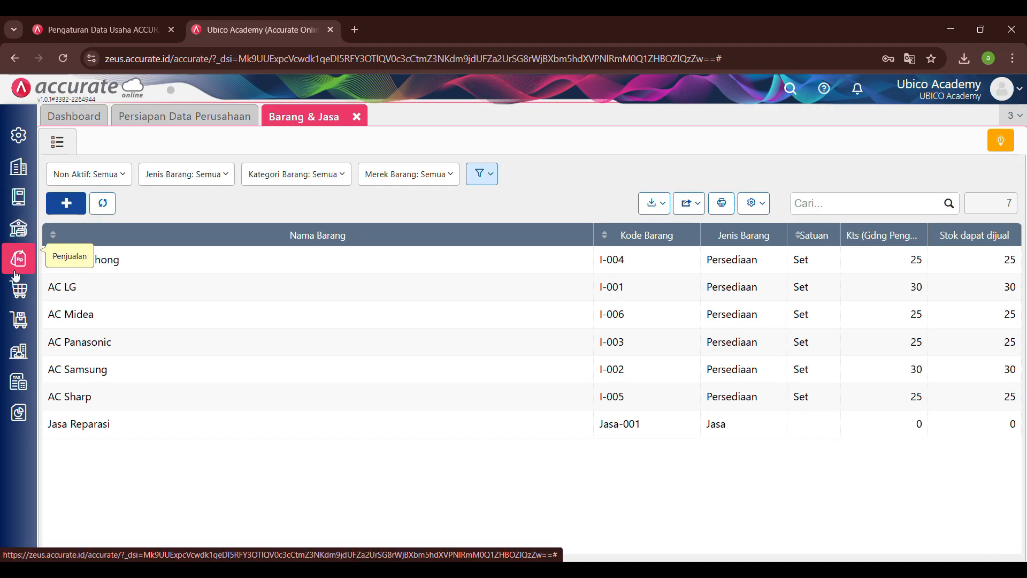
Step: Check the imported customers and their balances in the Pelanggan list of the sales module, then close the blank new-customer form
{"action": "left_click", "coordinate": [16, 275]}
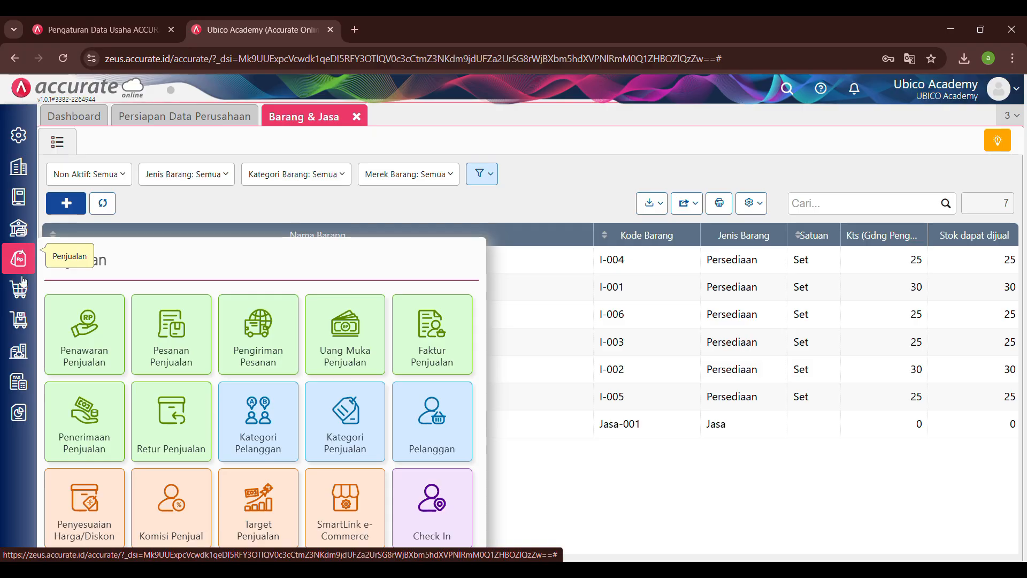
{"action": "left_click", "coordinate": [409, 425]}
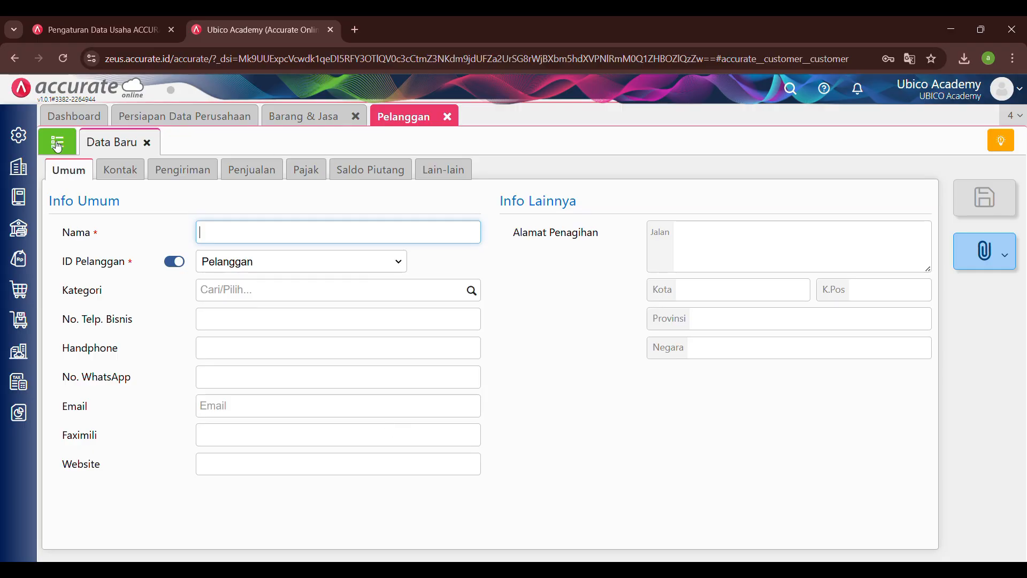
{"action": "left_click", "coordinate": [57, 143]}
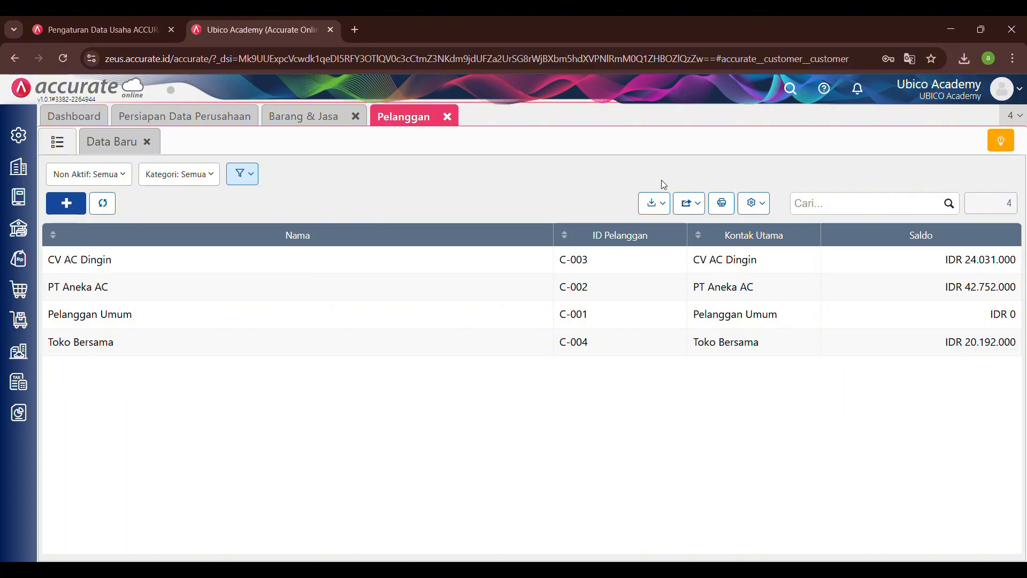
{"action": "left_click", "coordinate": [117, 152]}
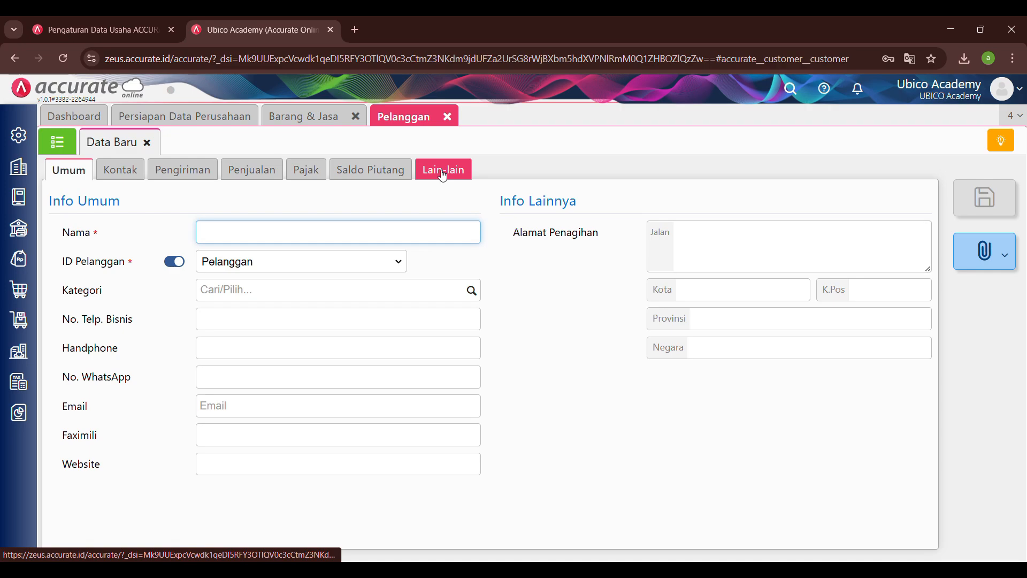
{"action": "left_click", "coordinate": [147, 142]}
Step: Download the sample file for the Pemasok import from Persiapan Data Perusahaan and open vendor-import-id in Excel with editing enabled
{"action": "left_click", "coordinate": [209, 122]}
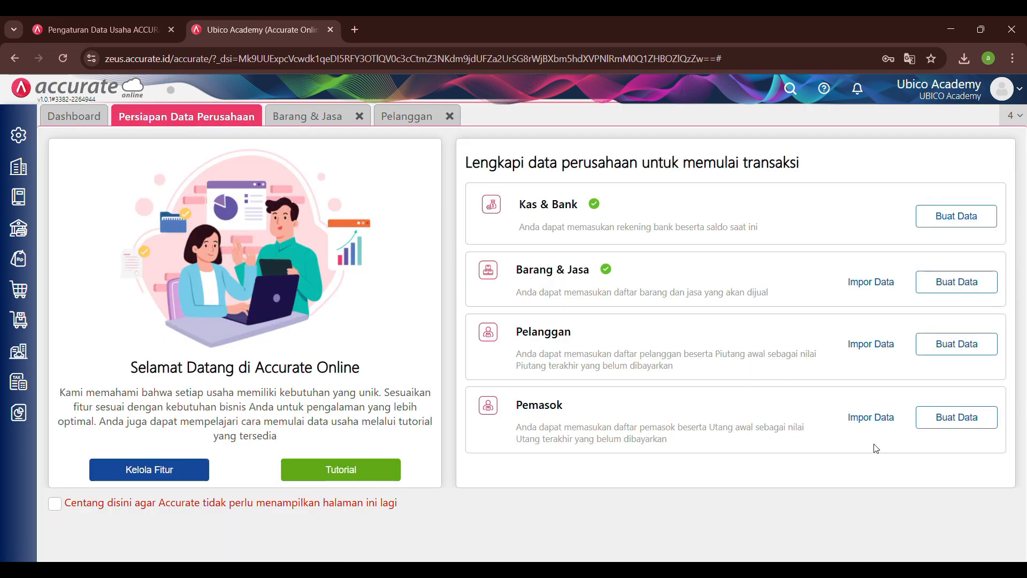
{"action": "left_click", "coordinate": [870, 418]}
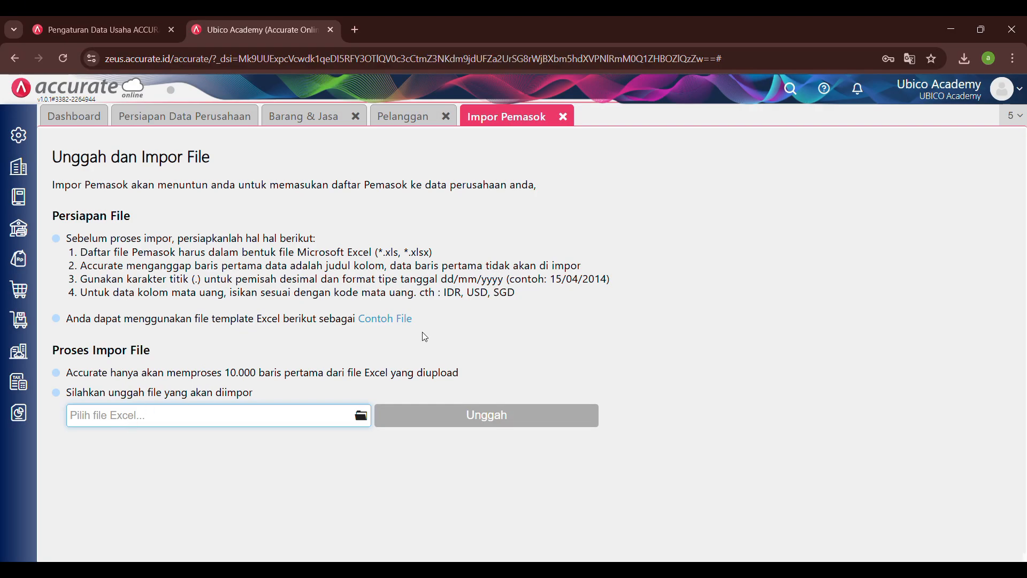
{"action": "left_click", "coordinate": [393, 322]}
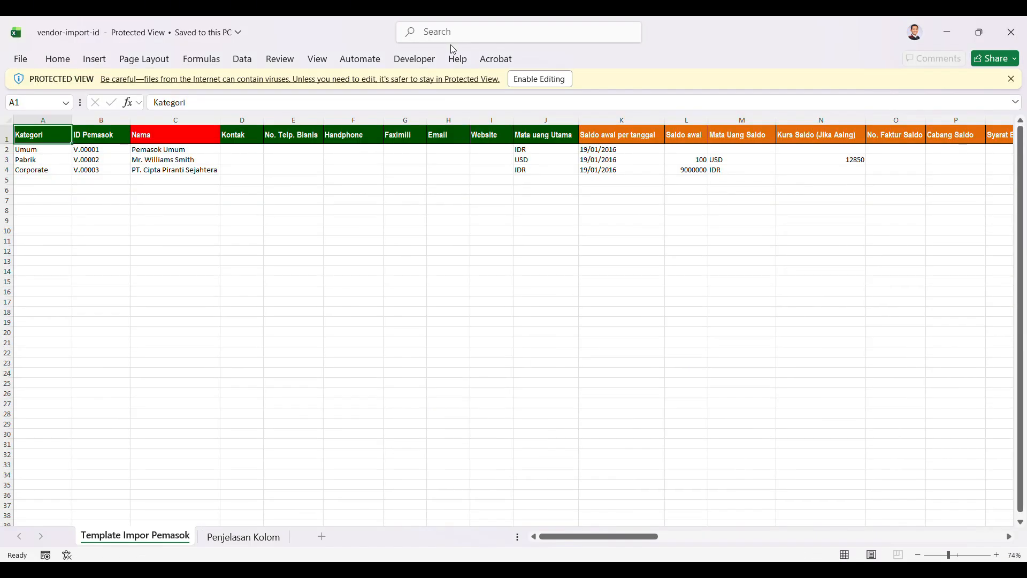
{"action": "left_click", "coordinate": [550, 78]}
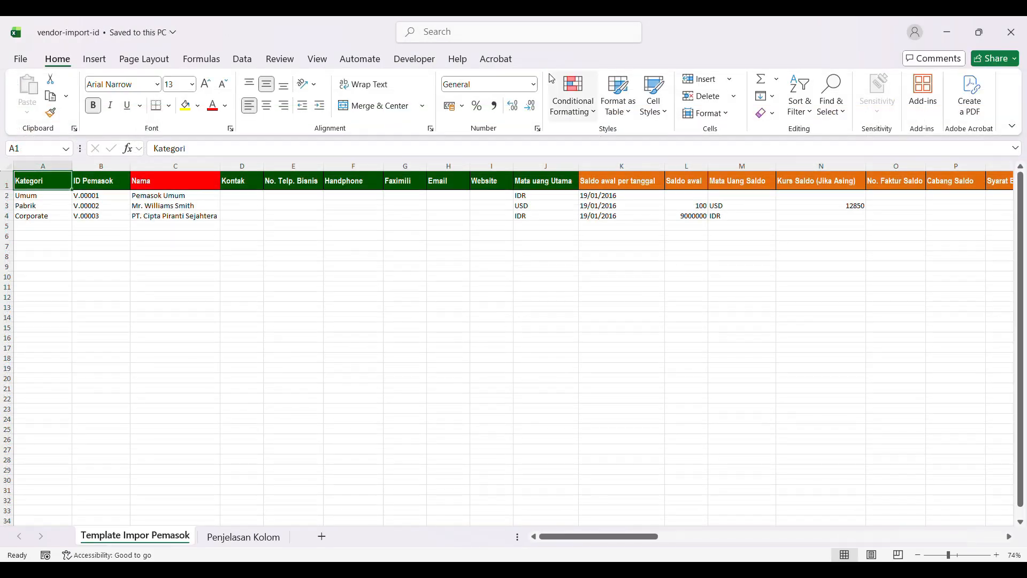
Step: Check the supplier rows in the Template Impor Pemasok sheet and save the workbook as vendor-import-id in Downloads, overwriting the existing file
{"action": "left_click", "coordinate": [282, 197]}
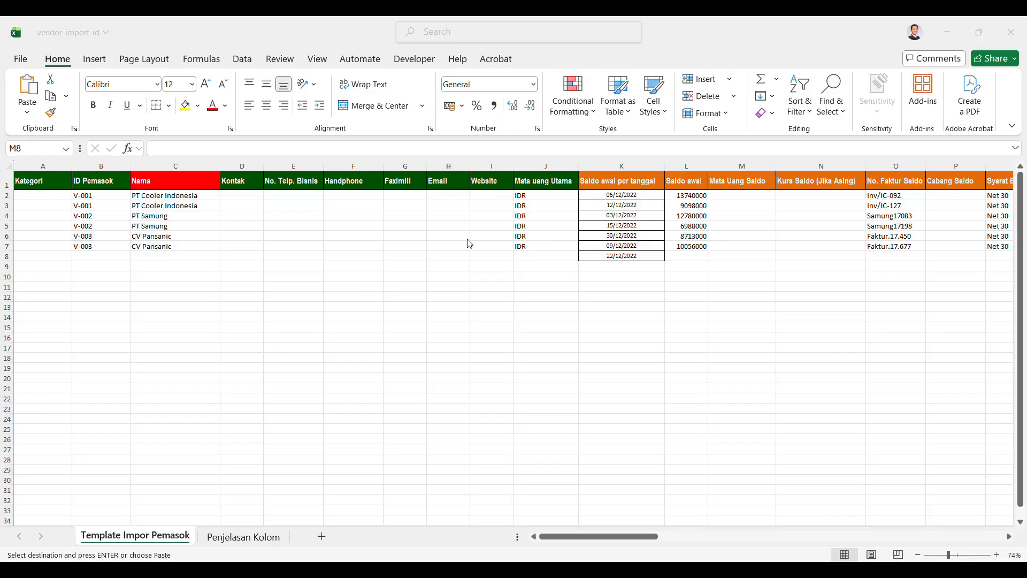
{"action": "left_click", "coordinate": [467, 239]}
{"action": "left_click", "coordinate": [467, 238]}
{"action": "left_click", "coordinate": [319, 265]}
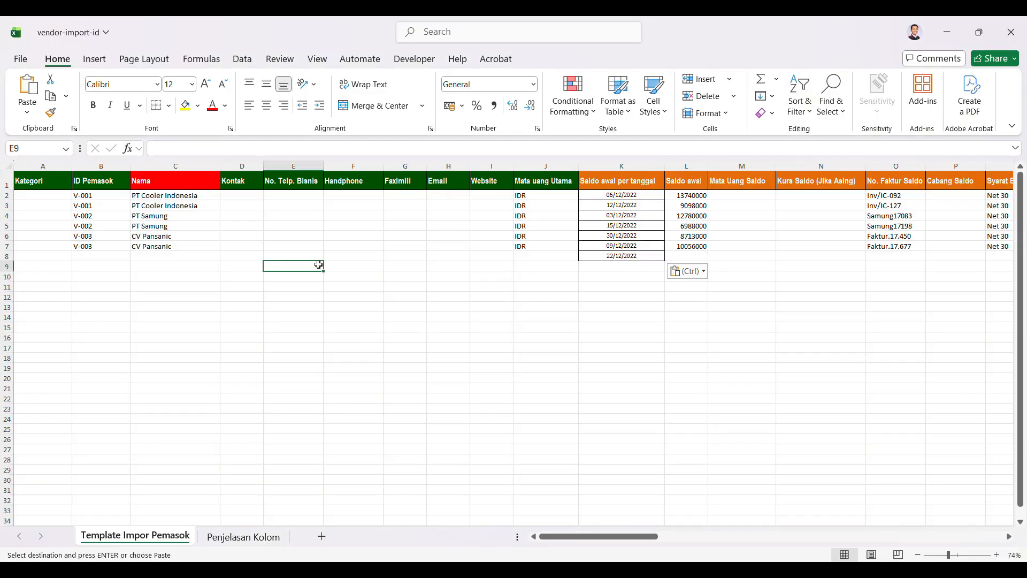
{"action": "left_click", "coordinate": [183, 246]}
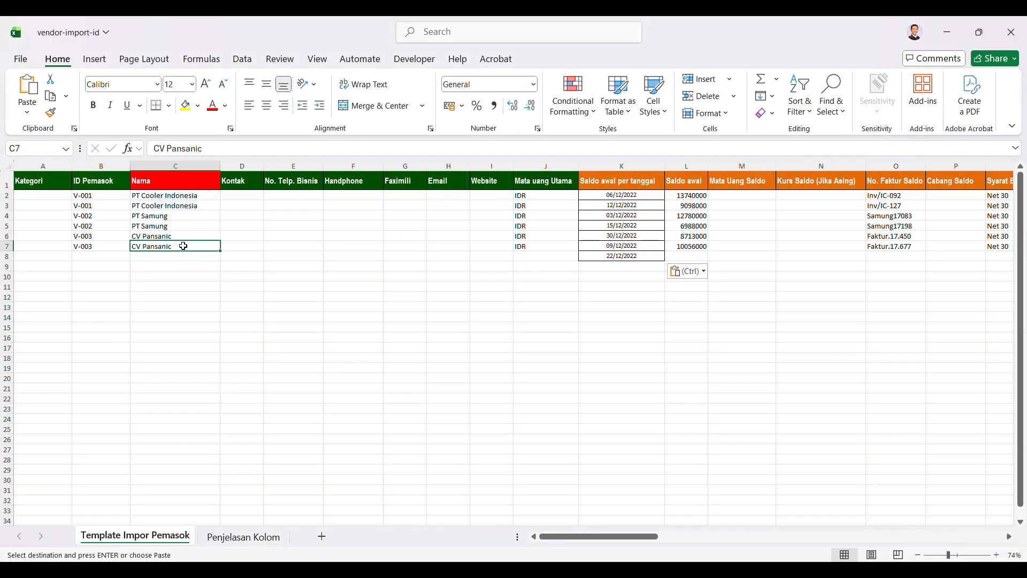
{"action": "left_click", "coordinate": [20, 59]}
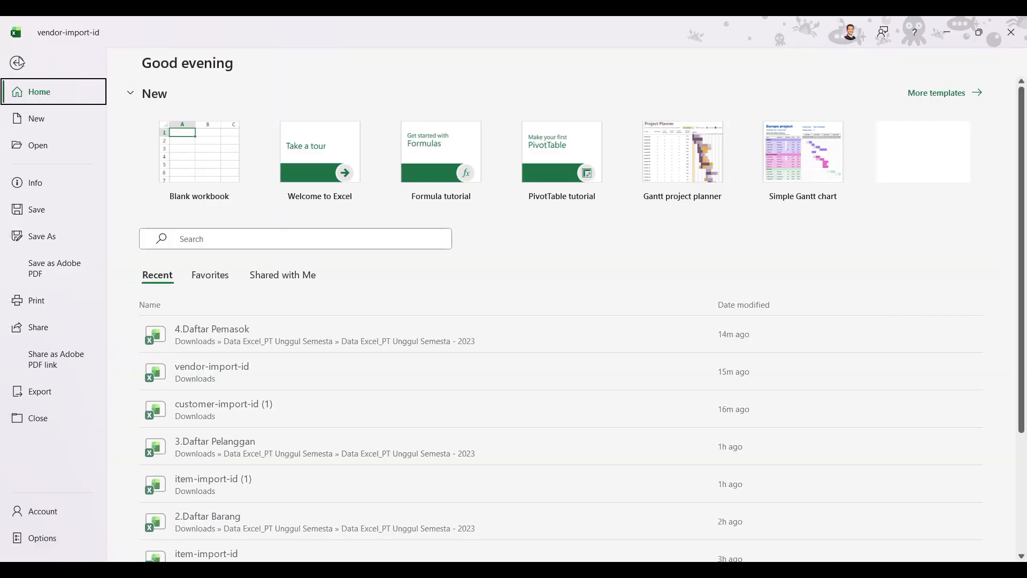
{"action": "left_click", "coordinate": [53, 243]}
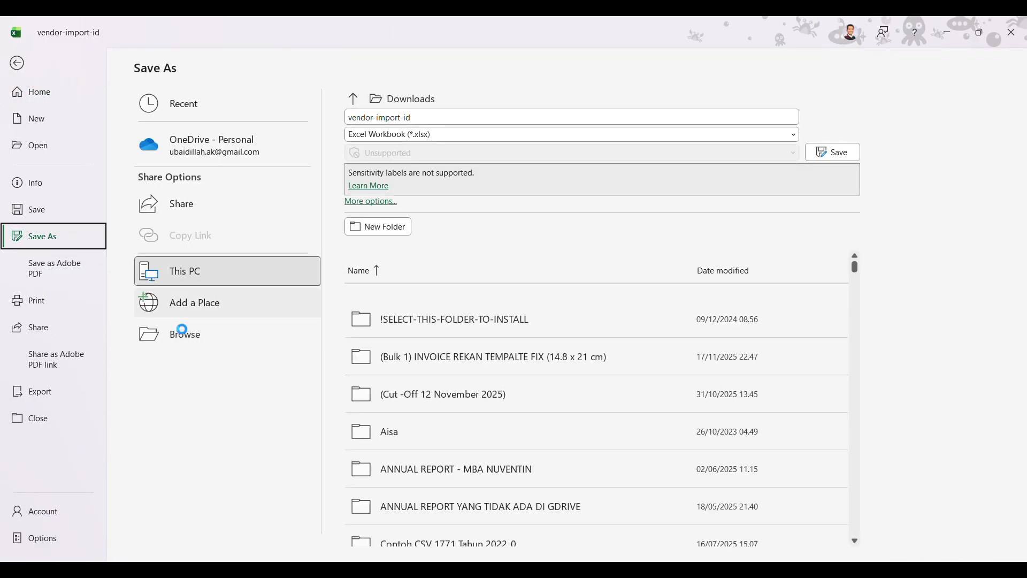
{"action": "left_click", "coordinate": [161, 327]}
{"action": "left_click", "coordinate": [401, 330]}
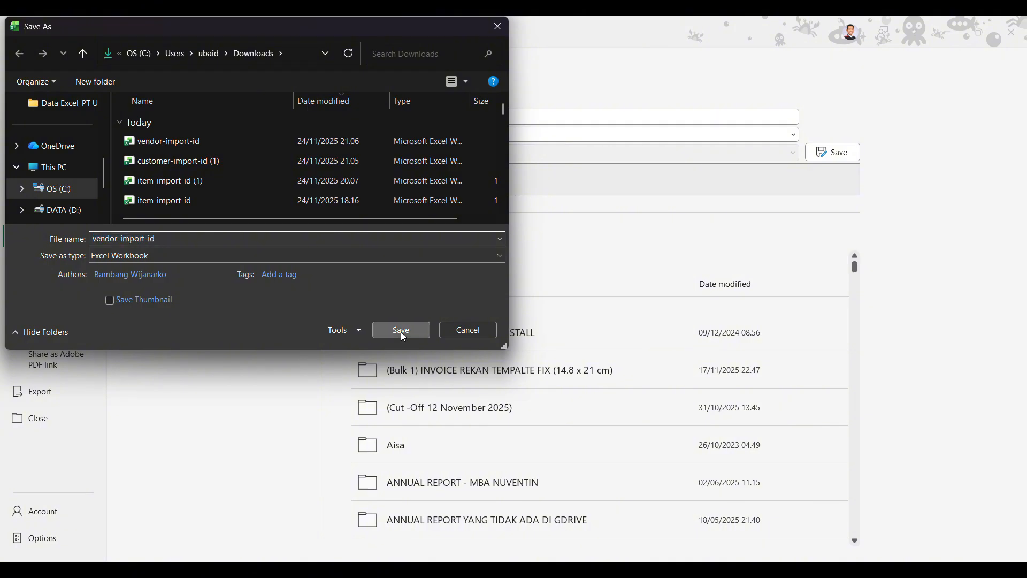
{"action": "left_click", "coordinate": [545, 298]}
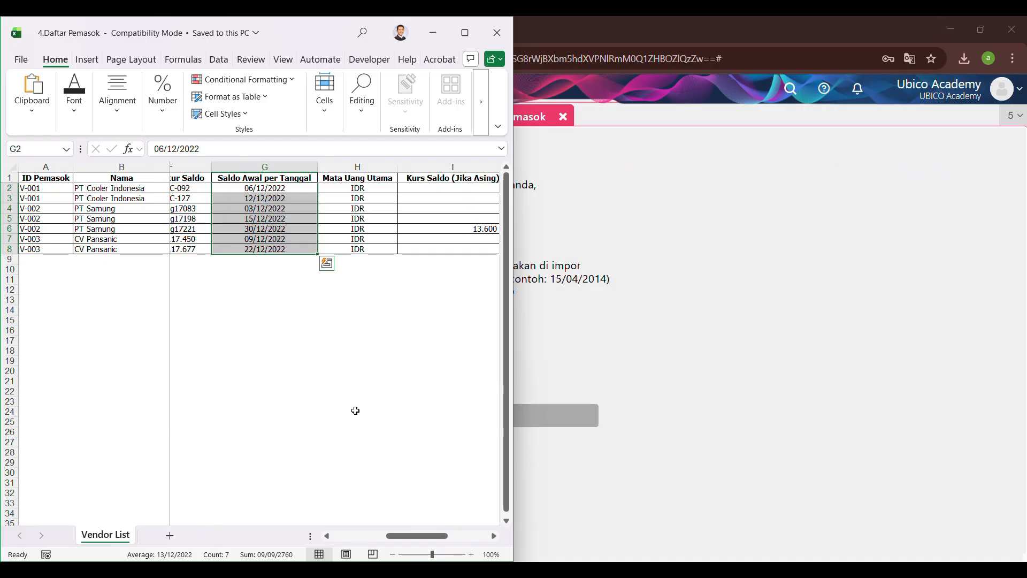
Step: Return to Accurate Online and upload vendor-import-id.xlsx to the Pemasok import
{"action": "left_click", "coordinate": [659, 271]}
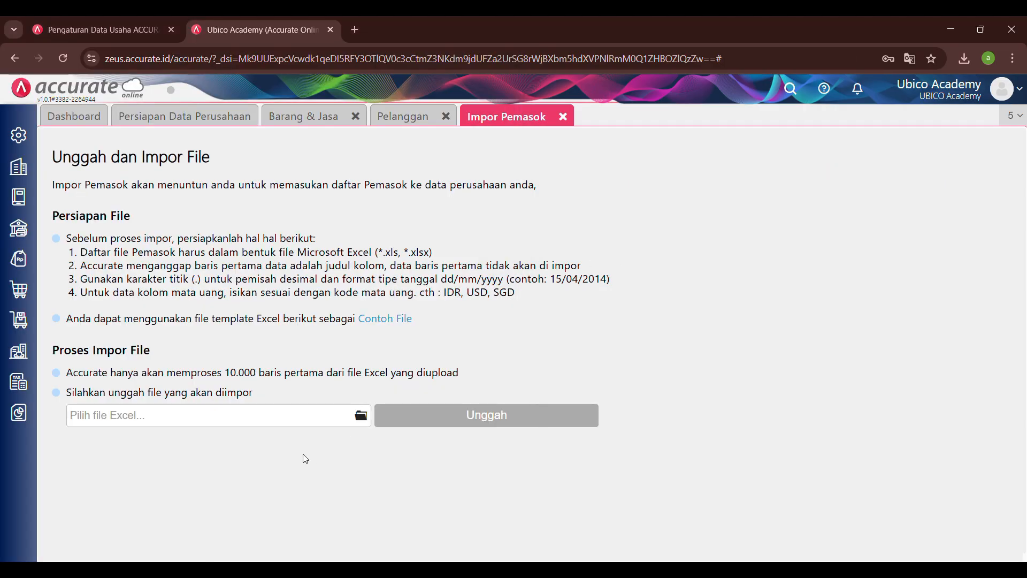
{"action": "left_click", "coordinate": [357, 417]}
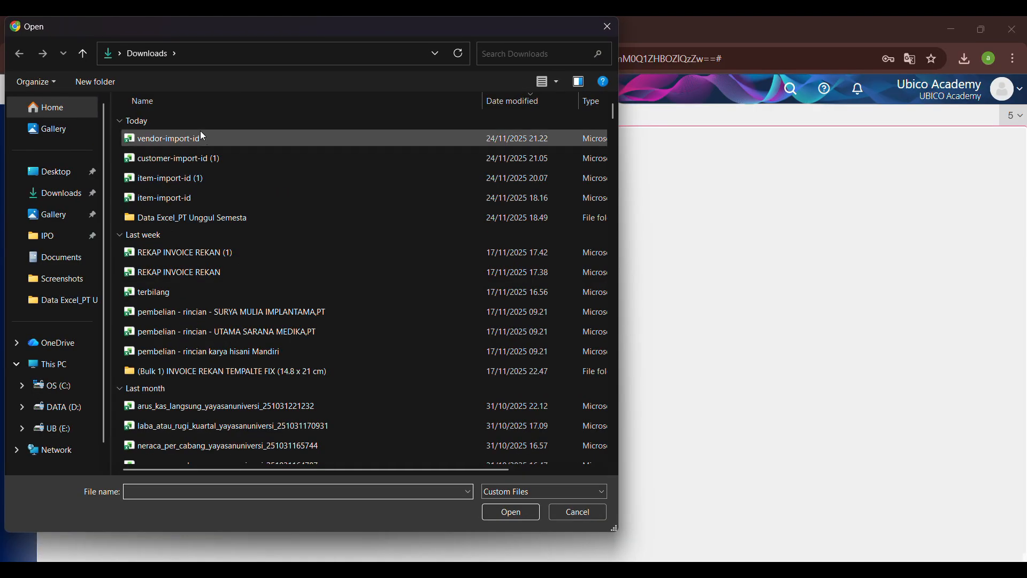
{"action": "left_click", "coordinate": [208, 139]}
{"action": "left_click", "coordinate": [504, 511]}
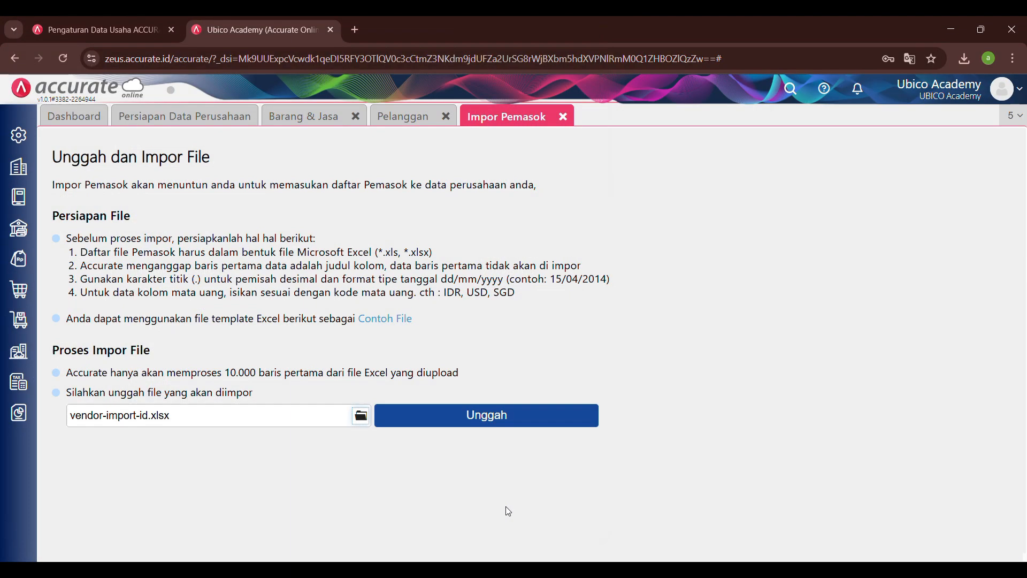
{"action": "left_click", "coordinate": [455, 413]}
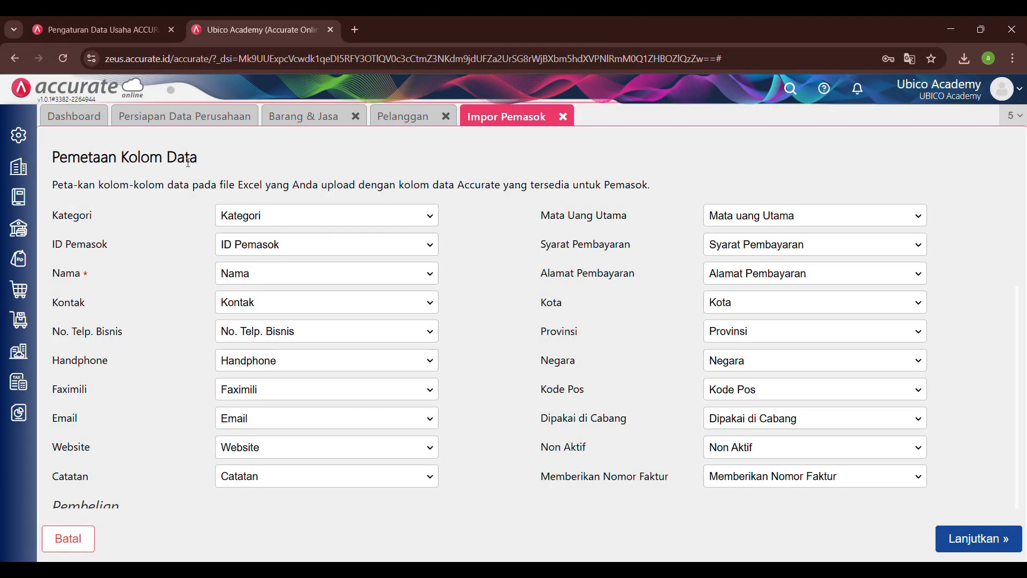
Step: Accept the proposed supplier column mapping, run the import and check its result for failed records
{"action": "left_click", "coordinate": [988, 532]}
{"action": "left_click", "coordinate": [989, 529]}
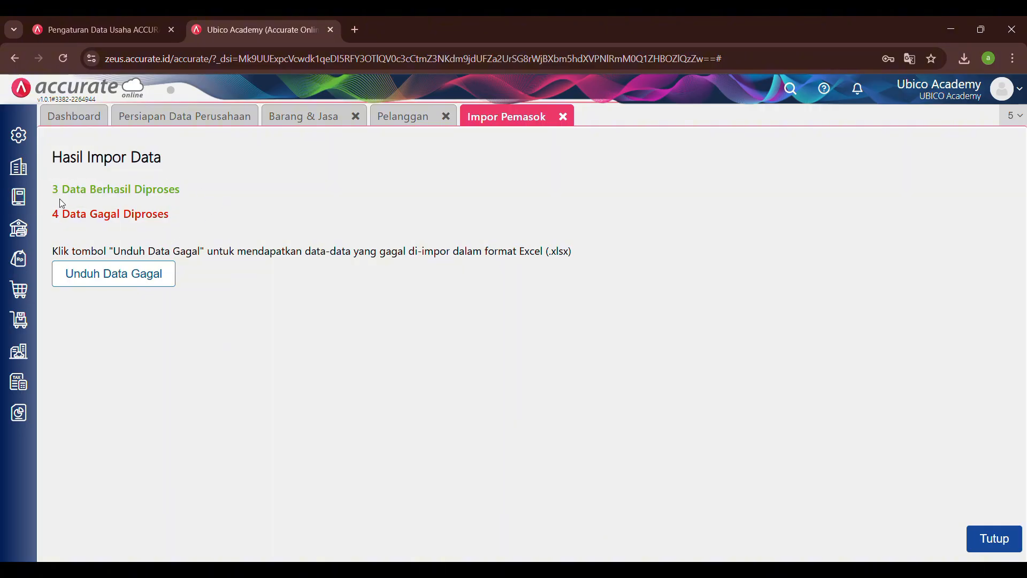
{"action": "left_click_drag", "start_coordinate": [64, 216], "coordinate": [171, 217]}
{"action": "left_click", "coordinate": [171, 218]}
Step: Download the failed records of the Pemasok import and open the error-import workbook in Excel with editing enabled
{"action": "left_click", "coordinate": [122, 280]}
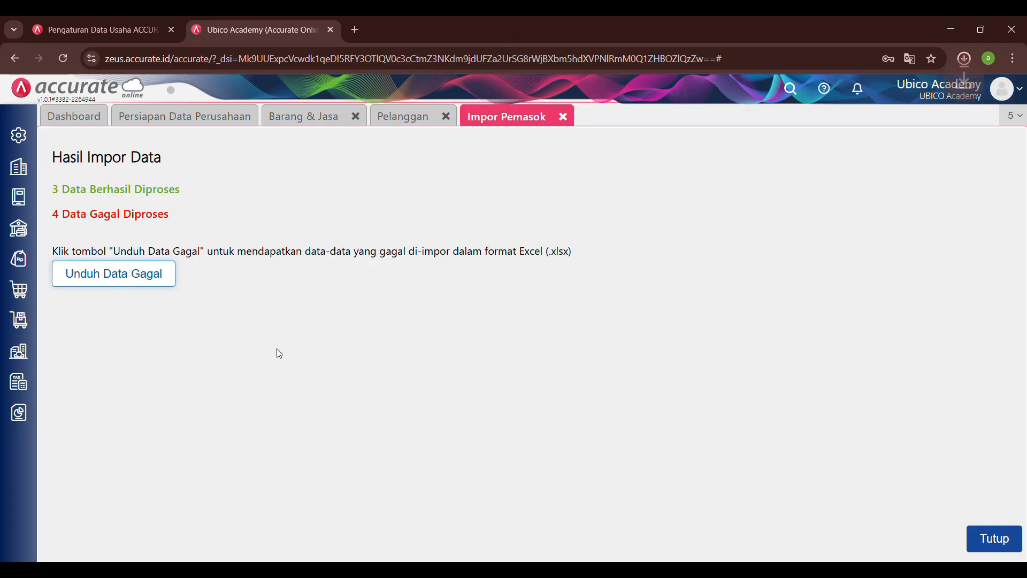
{"action": "left_click", "coordinate": [963, 61]}
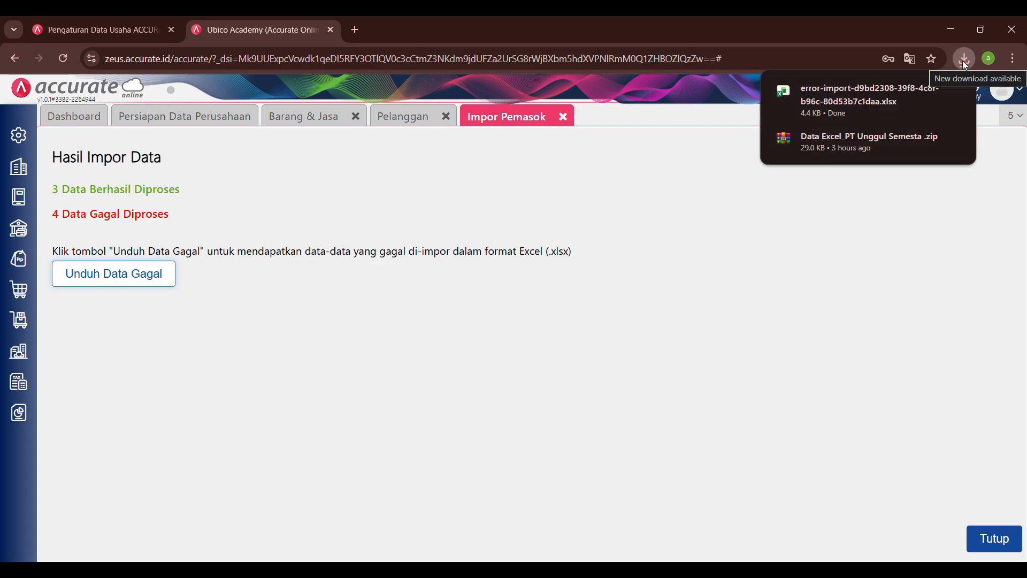
{"action": "left_click", "coordinate": [862, 92]}
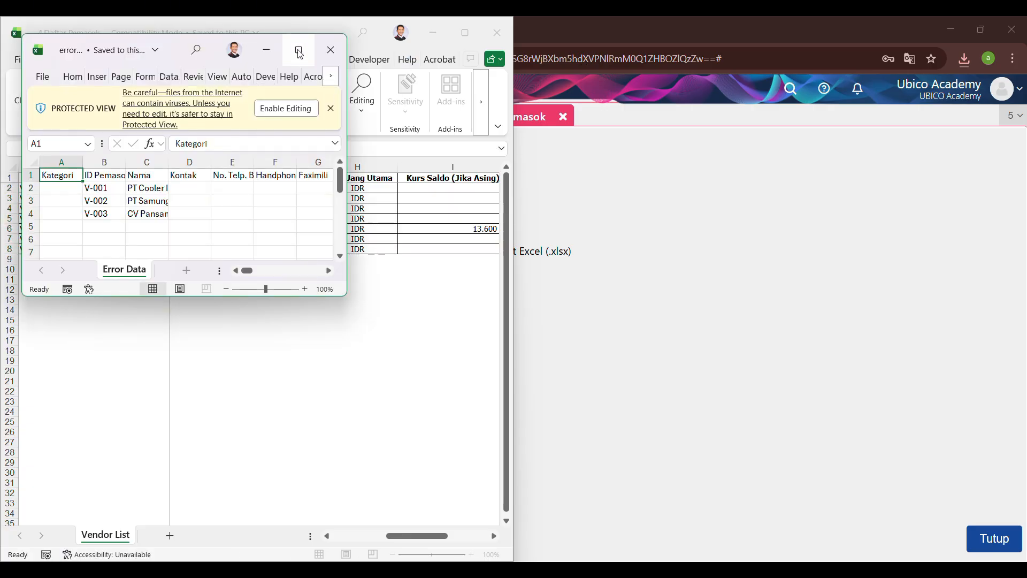
{"action": "left_click", "coordinate": [298, 51]}
{"action": "left_click", "coordinate": [537, 80]}
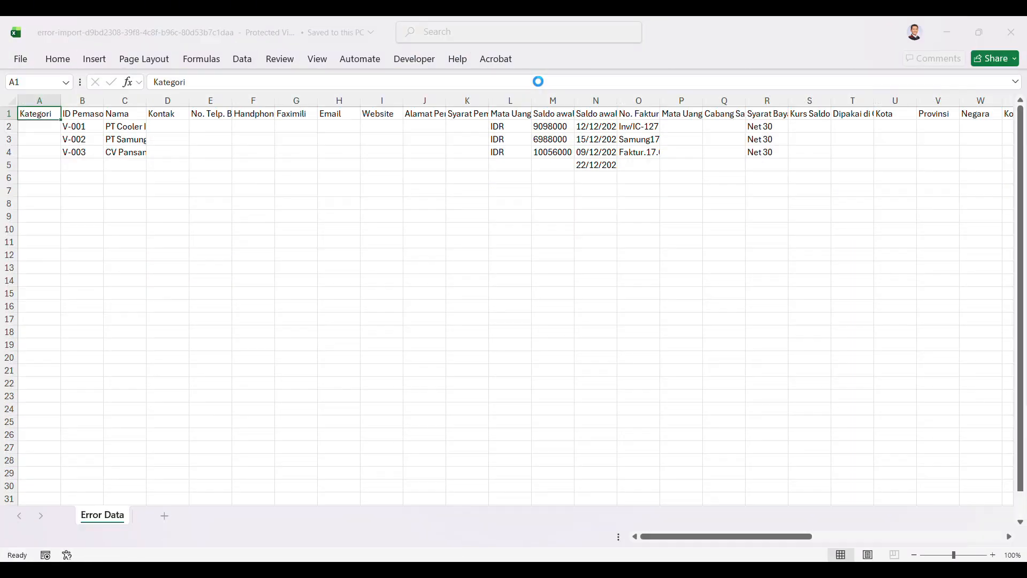
Step: Examine the failed supplier rows across the columns of the Error Data sheet, through to the Error column
{"action": "left_click", "coordinate": [356, 191]}
{"action": "scroll", "coordinate": [356, 191], "scroll_direction": "right", "scroll_amount": 6}
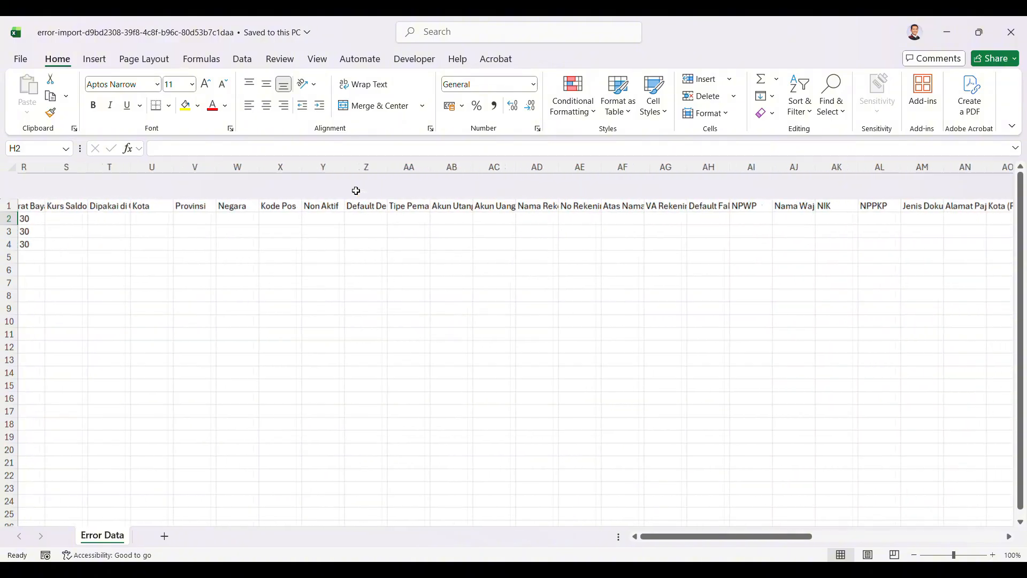
{"action": "scroll", "coordinate": [356, 191], "scroll_direction": "left", "scroll_amount": 6}
{"action": "scroll", "coordinate": [356, 191], "scroll_direction": "right", "scroll_amount": 1}
{"action": "scroll", "coordinate": [355, 191], "scroll_direction": "right", "scroll_amount": 2}
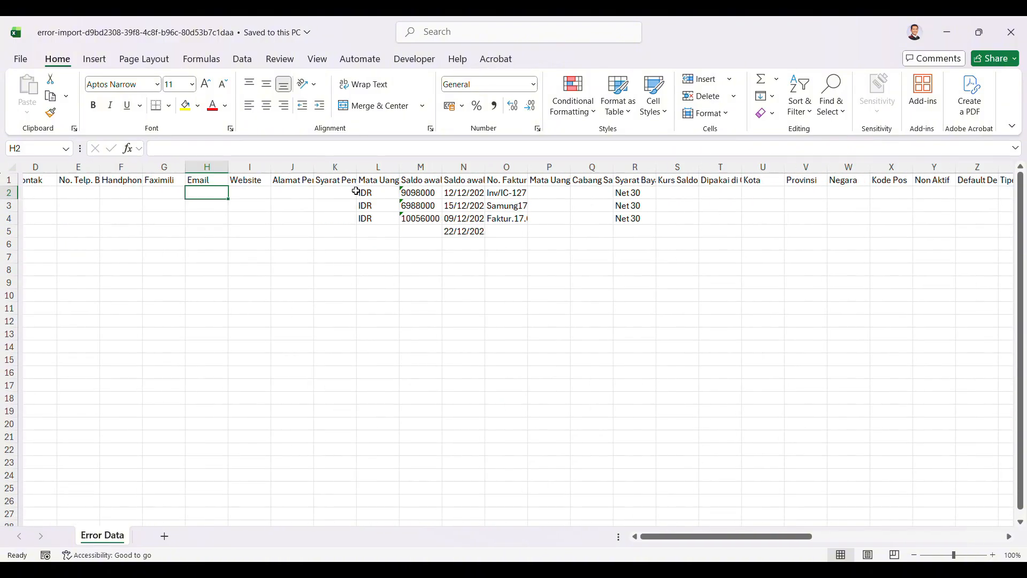
{"action": "scroll", "coordinate": [355, 191], "scroll_direction": "left", "scroll_amount": 3}
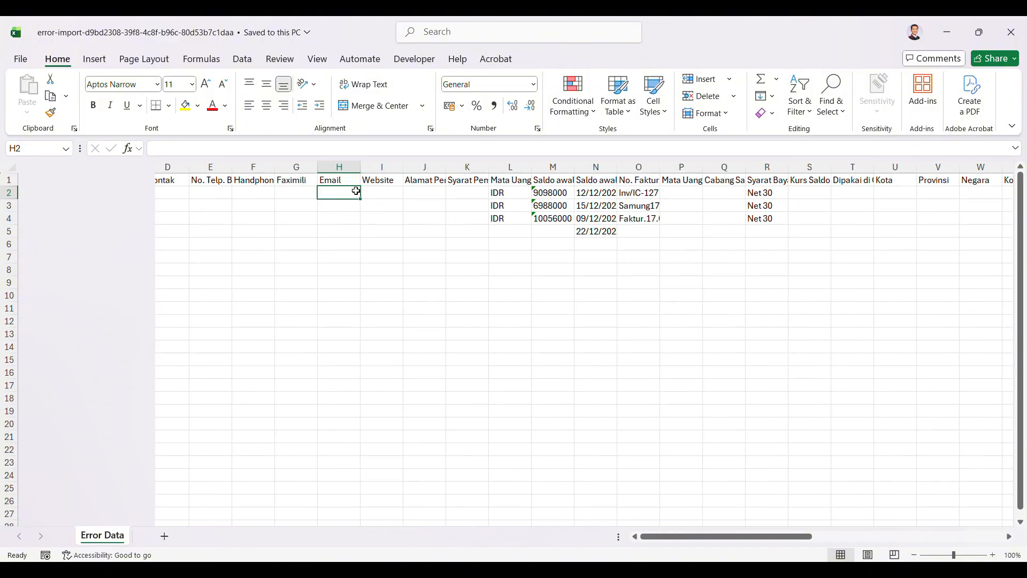
{"action": "left_click", "coordinate": [553, 194]}
{"action": "scroll", "coordinate": [699, 242], "scroll_direction": "right", "scroll_amount": 14}
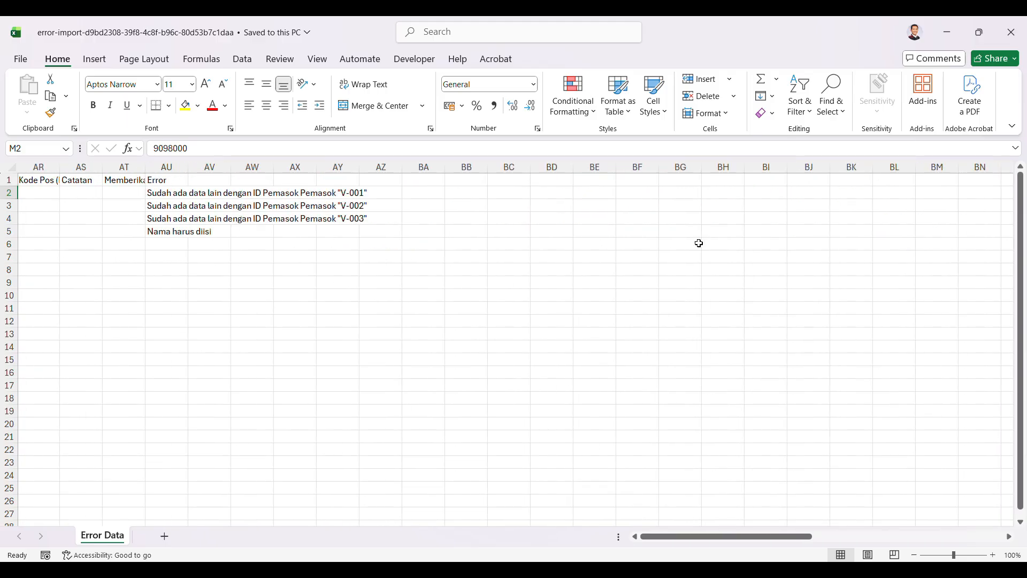
Step: Read the failure reason given for each supplier in rows 2 to 5 of the Error column
{"action": "left_click", "coordinate": [181, 201]}
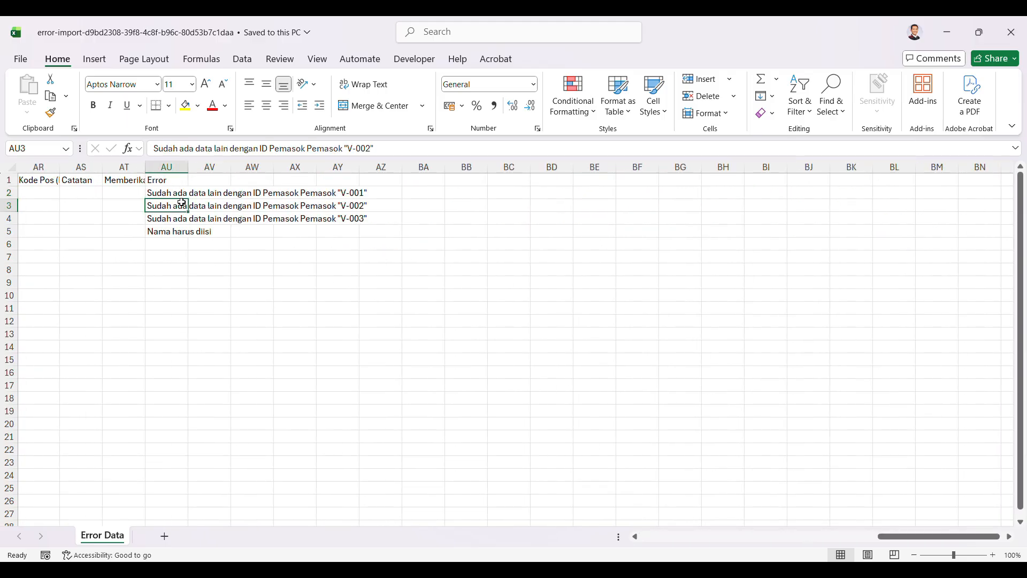
{"action": "left_click", "coordinate": [180, 192]}
{"action": "left_click_drag", "start_coordinate": [180, 192], "coordinate": [180, 231]}
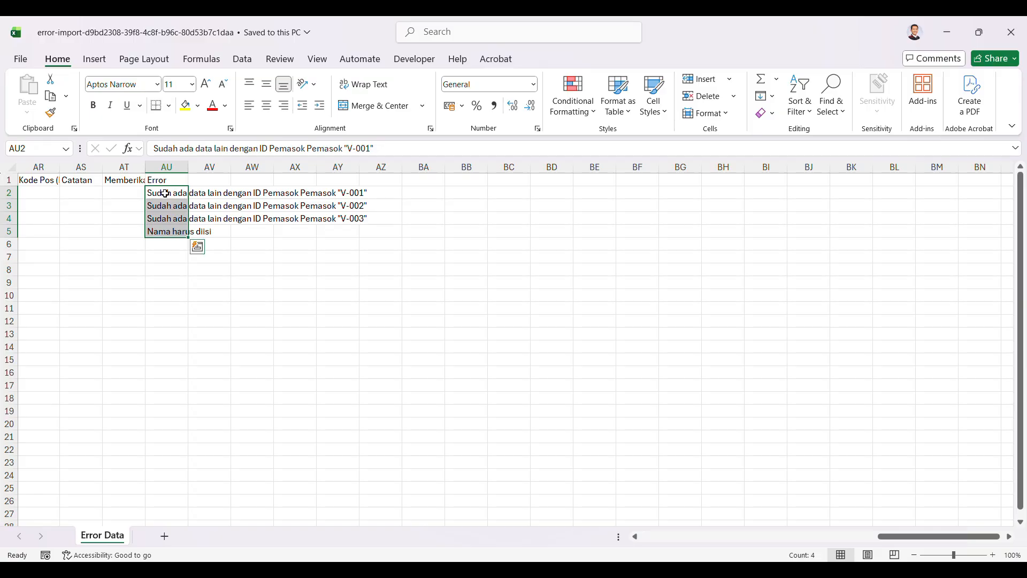
{"action": "left_click", "coordinate": [165, 194]}
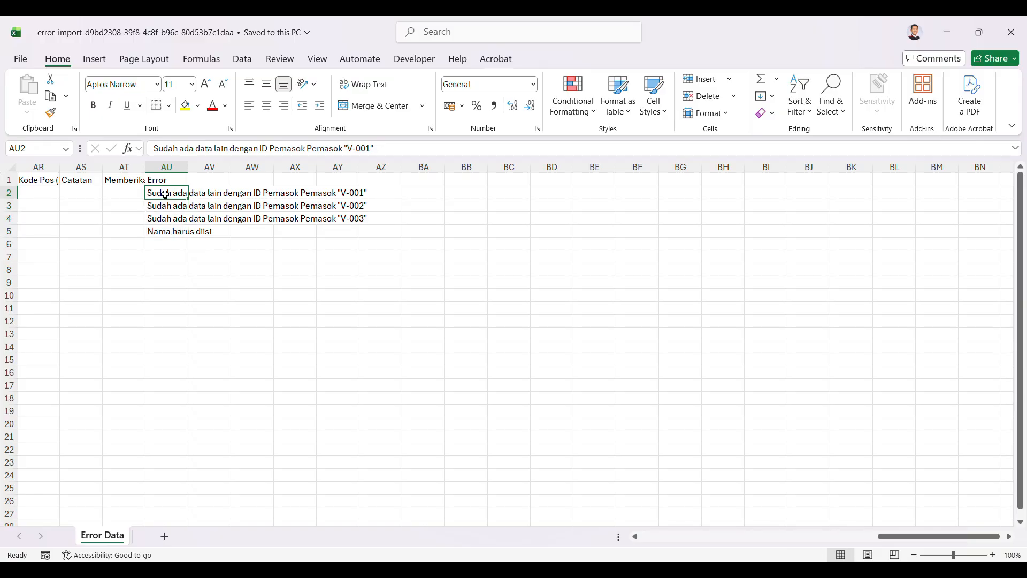
{"action": "scroll", "coordinate": [145, 204], "scroll_direction": "left", "scroll_amount": 3}
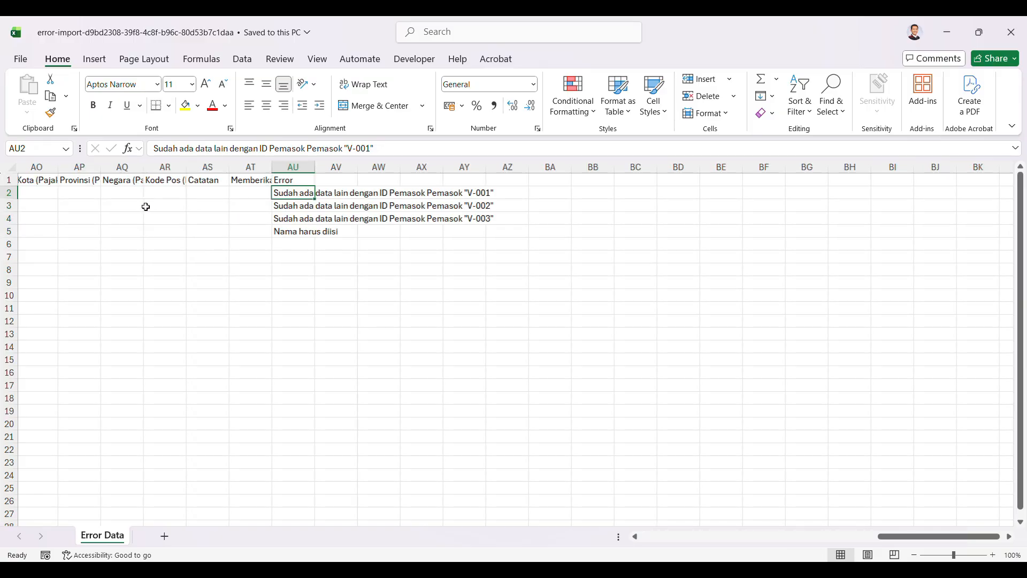
{"action": "scroll", "coordinate": [182, 200], "scroll_direction": "right", "scroll_amount": 3}
{"action": "left_click", "coordinate": [181, 203]}
{"action": "left_click_drag", "start_coordinate": [179, 192], "coordinate": [179, 233]}
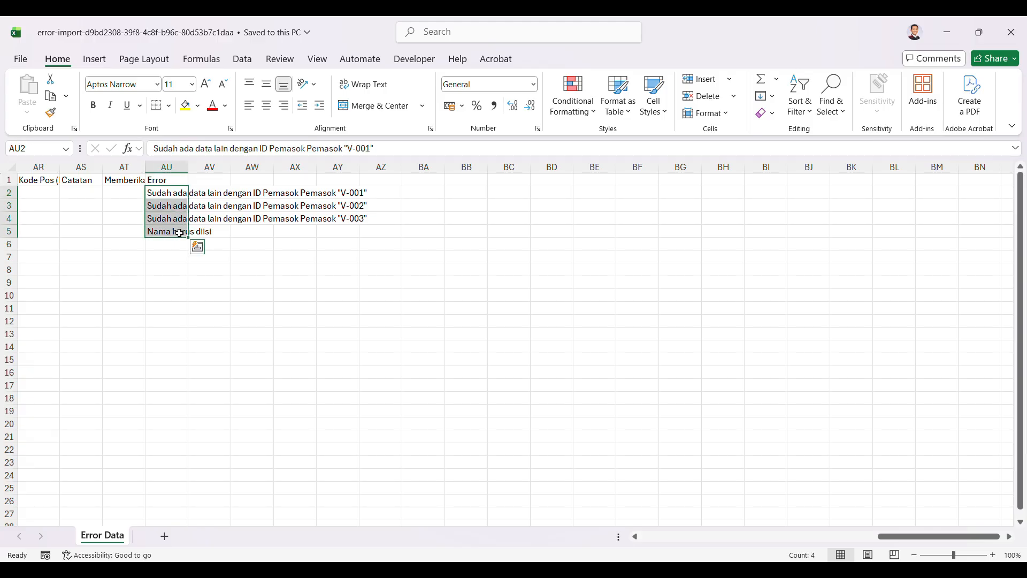
{"action": "left_click", "coordinate": [166, 195]}
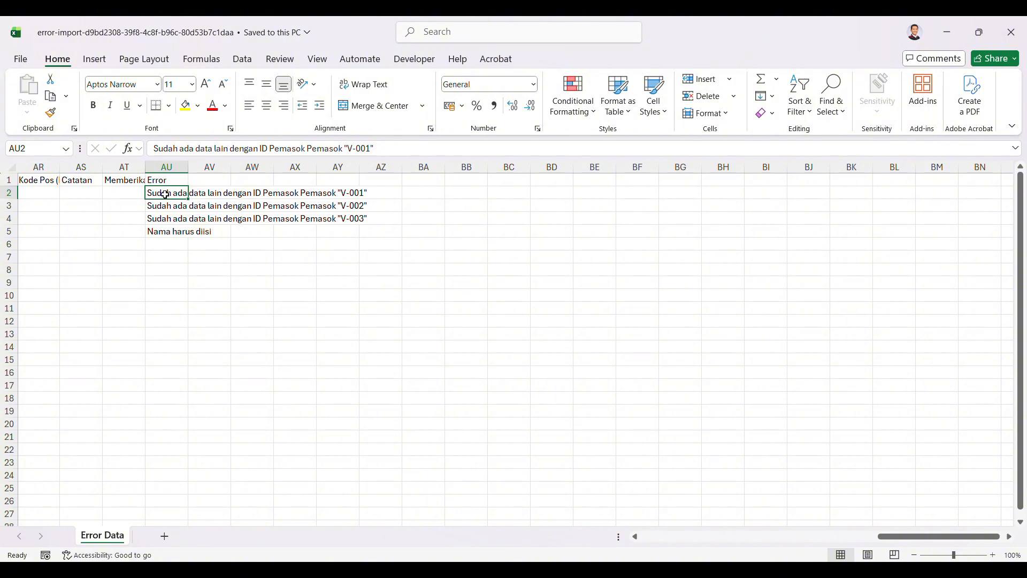
{"action": "scroll", "coordinate": [146, 207], "scroll_direction": "left", "scroll_amount": 14}
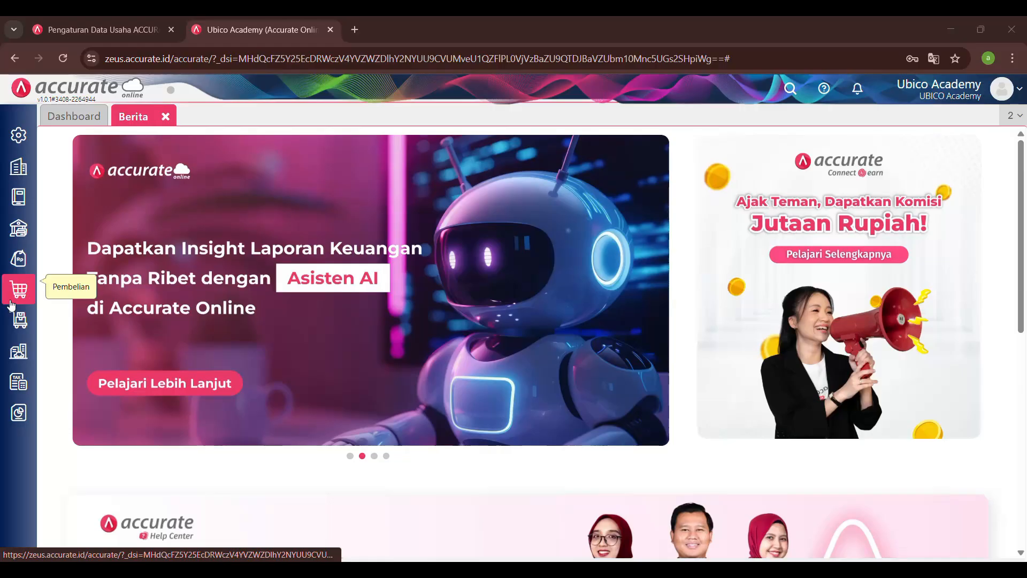
Step: Return to Accurate Online, show the Pemasok list and view the Saldo Utang details of supplier CV Pansanic
{"action": "left_click", "coordinate": [20, 296]}
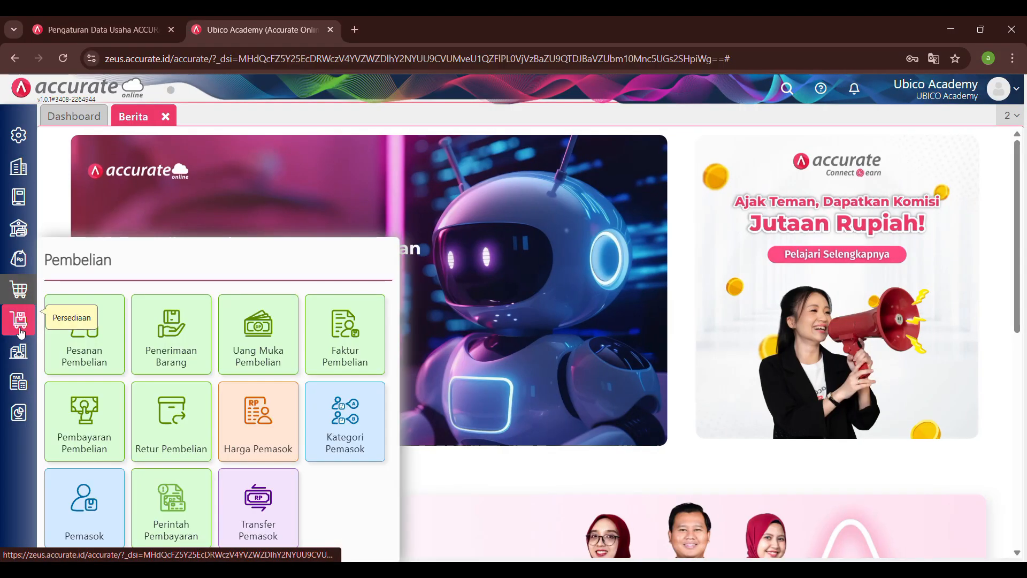
{"action": "left_click", "coordinate": [92, 512]}
{"action": "left_click", "coordinate": [91, 511]}
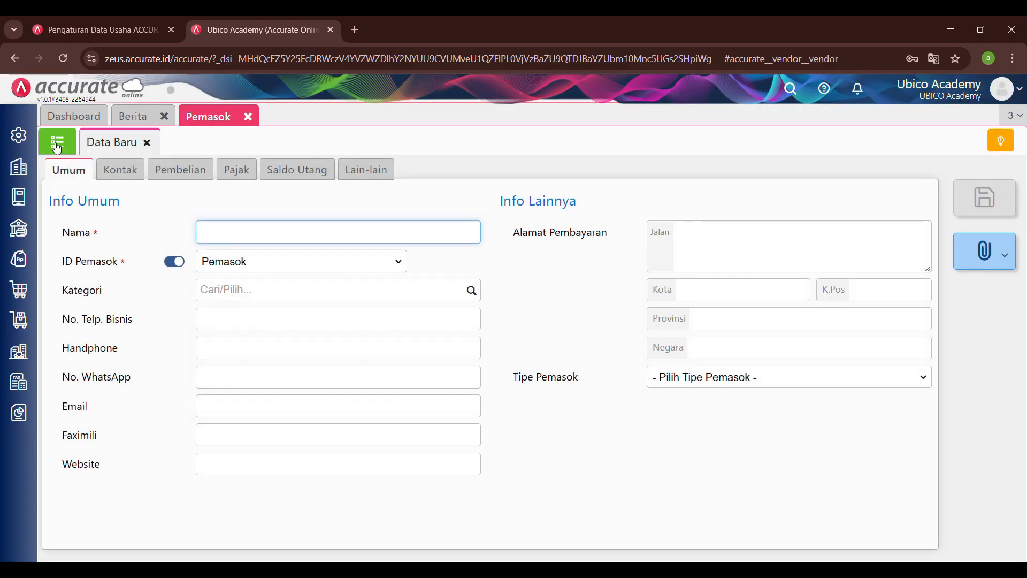
{"action": "left_click", "coordinate": [58, 145]}
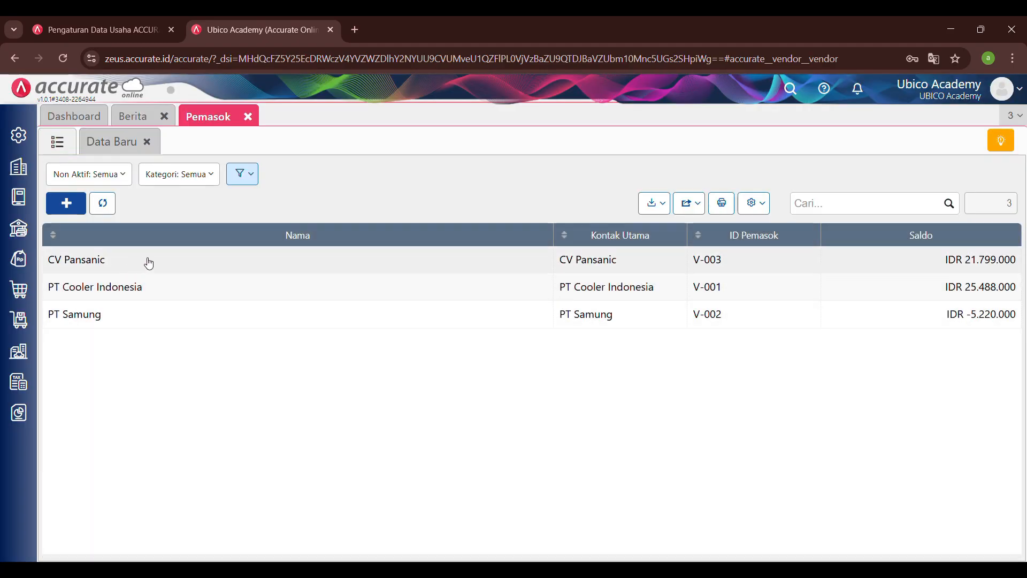
{"action": "left_click", "coordinate": [196, 270]}
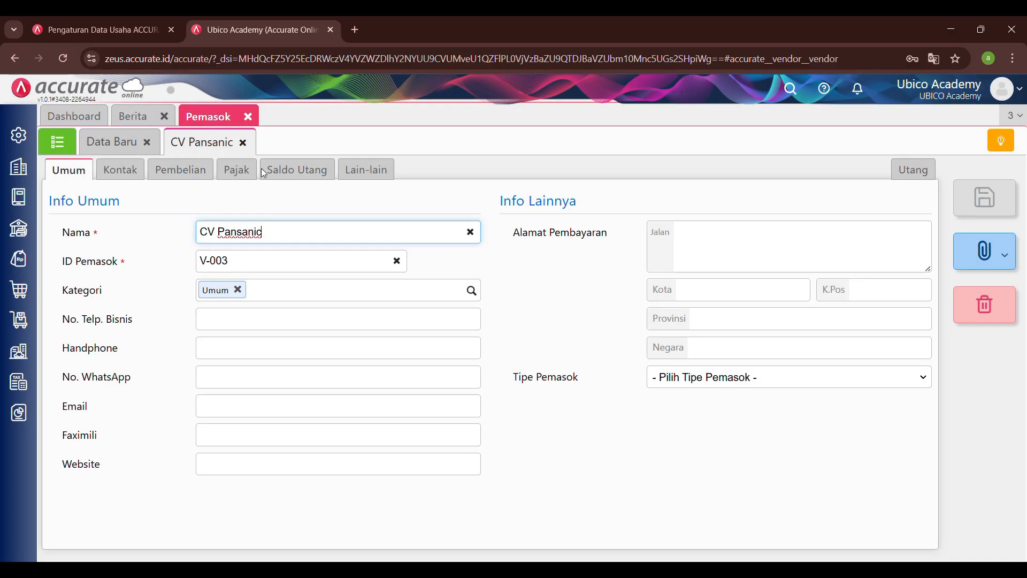
{"action": "left_click", "coordinate": [298, 170]}
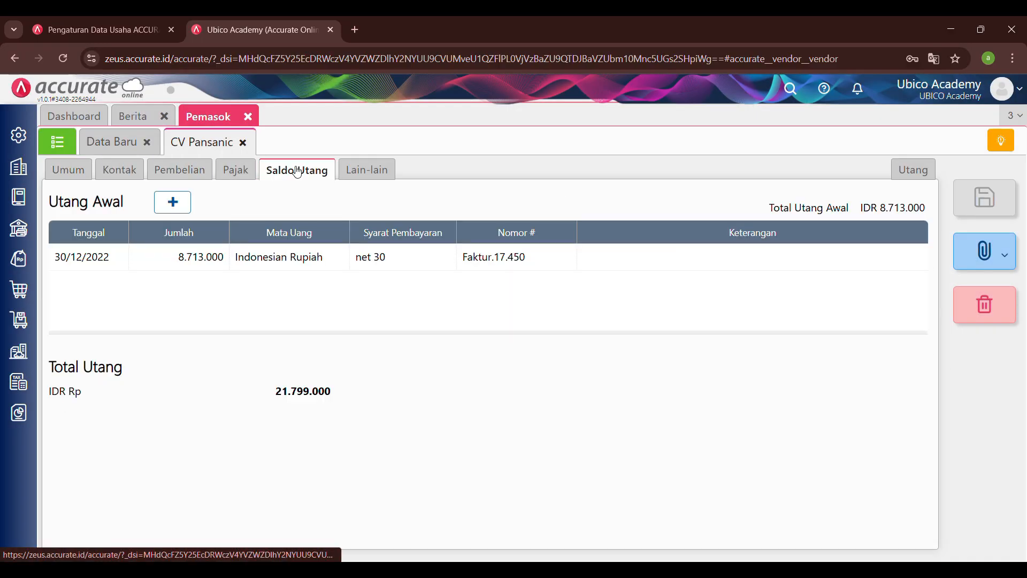
Step: Bring up a new Saldo Awal entry for CV Pansanic, inspect its Tanggal calendar and close it without saving
{"action": "left_click", "coordinate": [175, 203]}
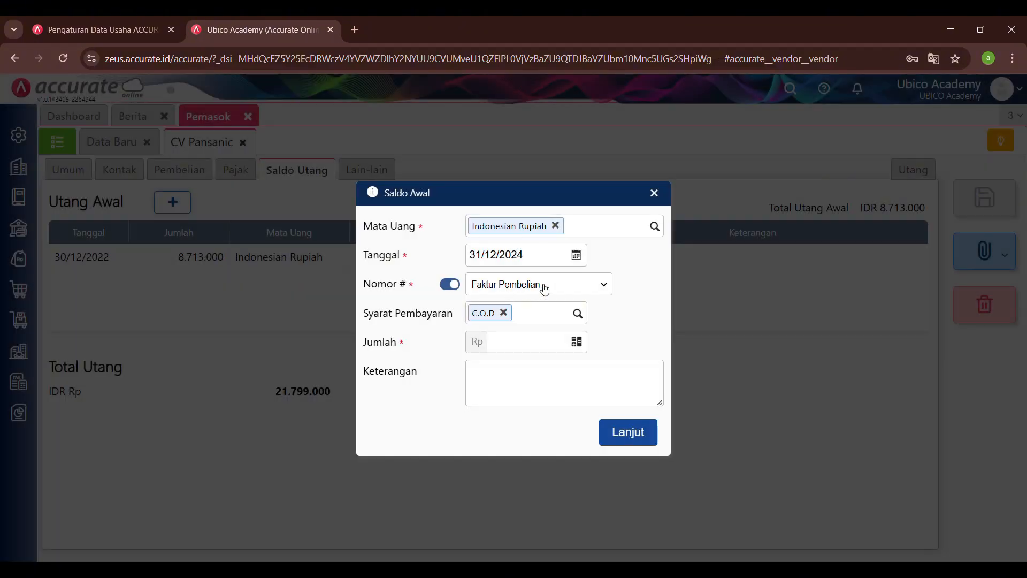
{"action": "left_click", "coordinate": [528, 257]}
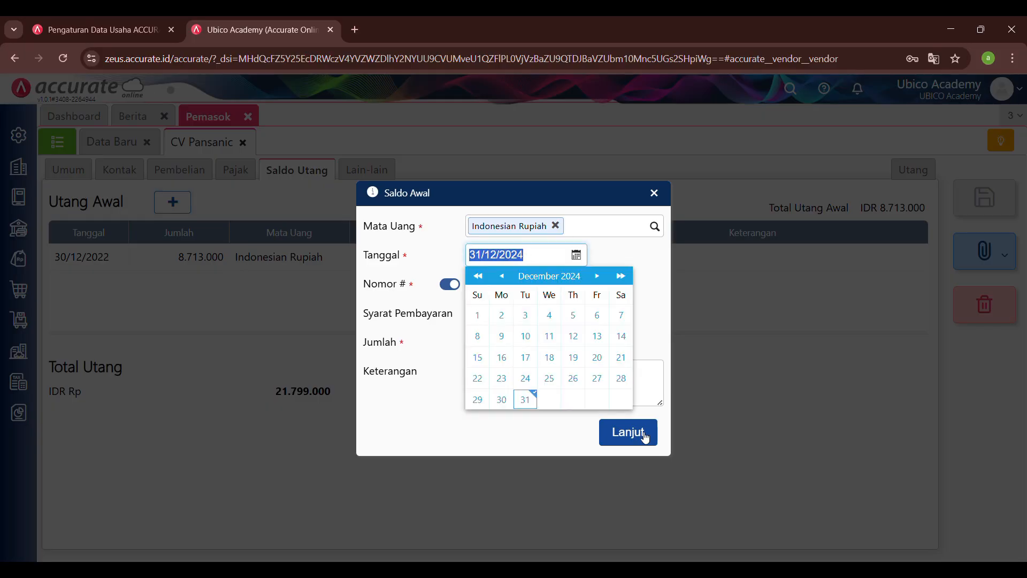
{"action": "left_click", "coordinate": [653, 193]}
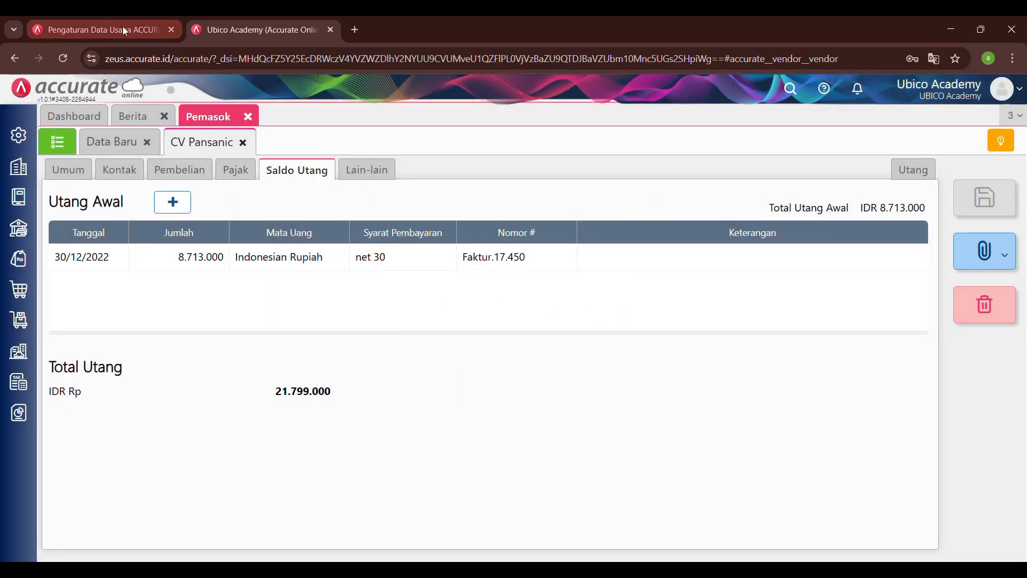